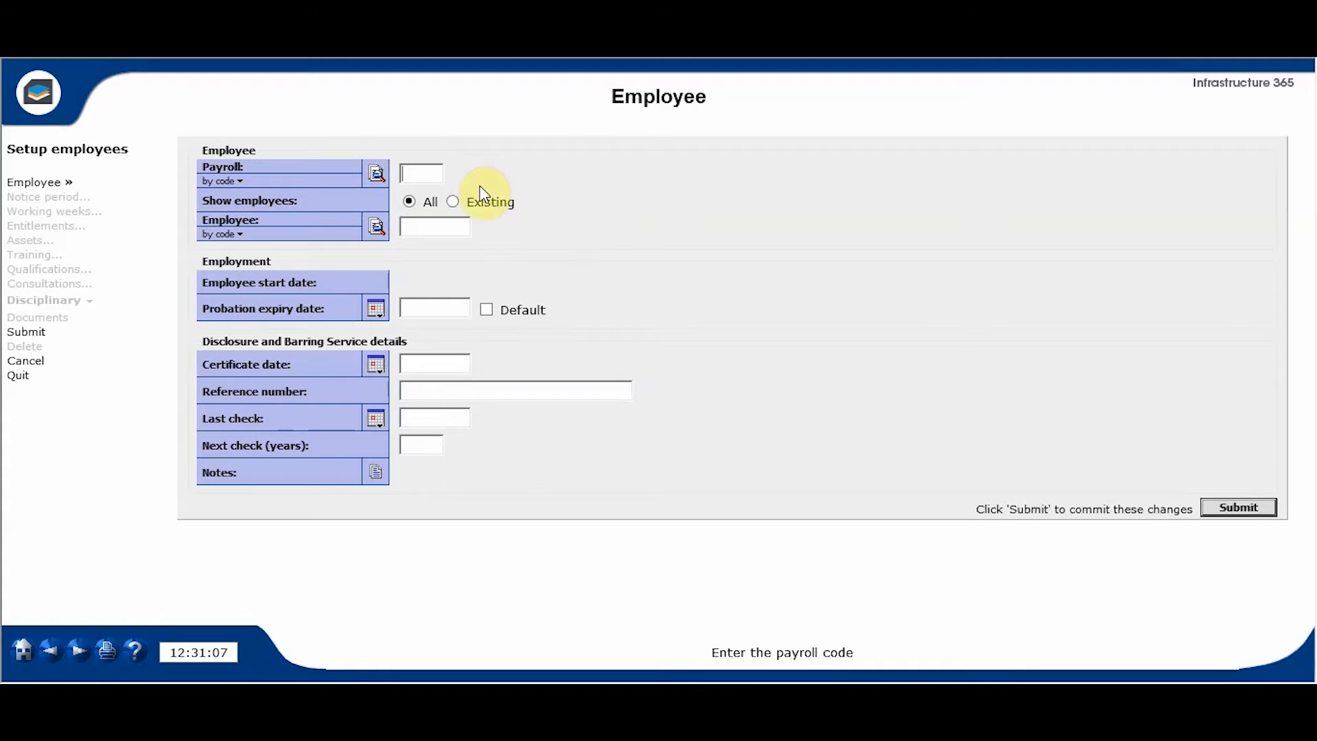
Load the record of the first employee in payroll MG.
{"action": "type", "text": "MC"}
{"action": "key", "text": "Tab"}
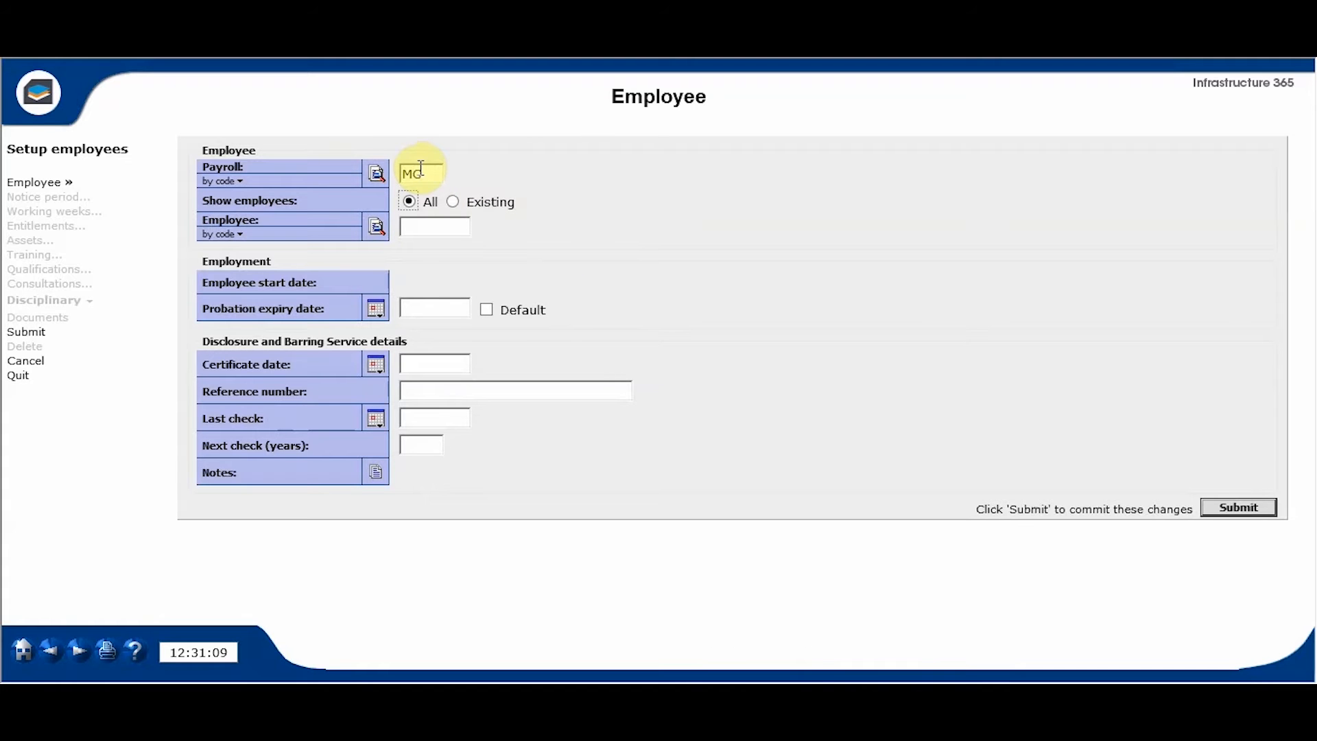
{"action": "type", "text": "00001"}
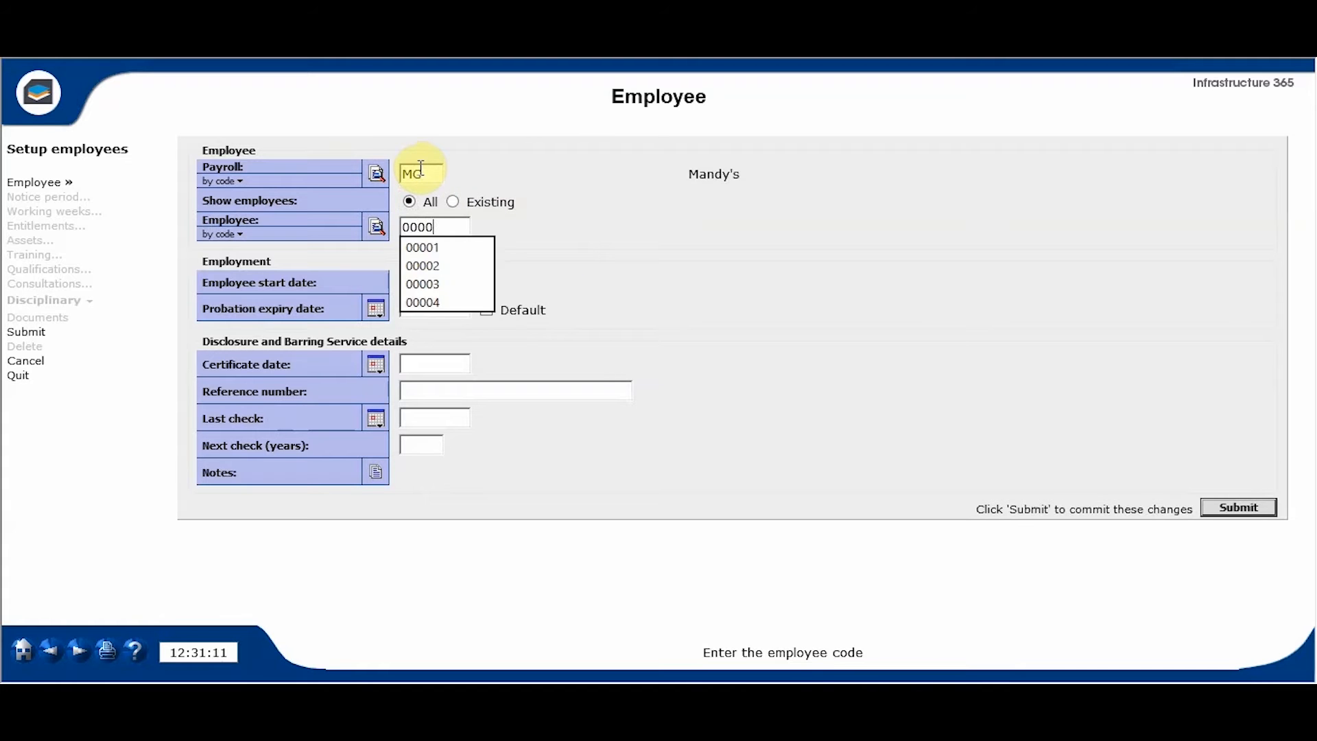
{"action": "key", "text": "Tab"}
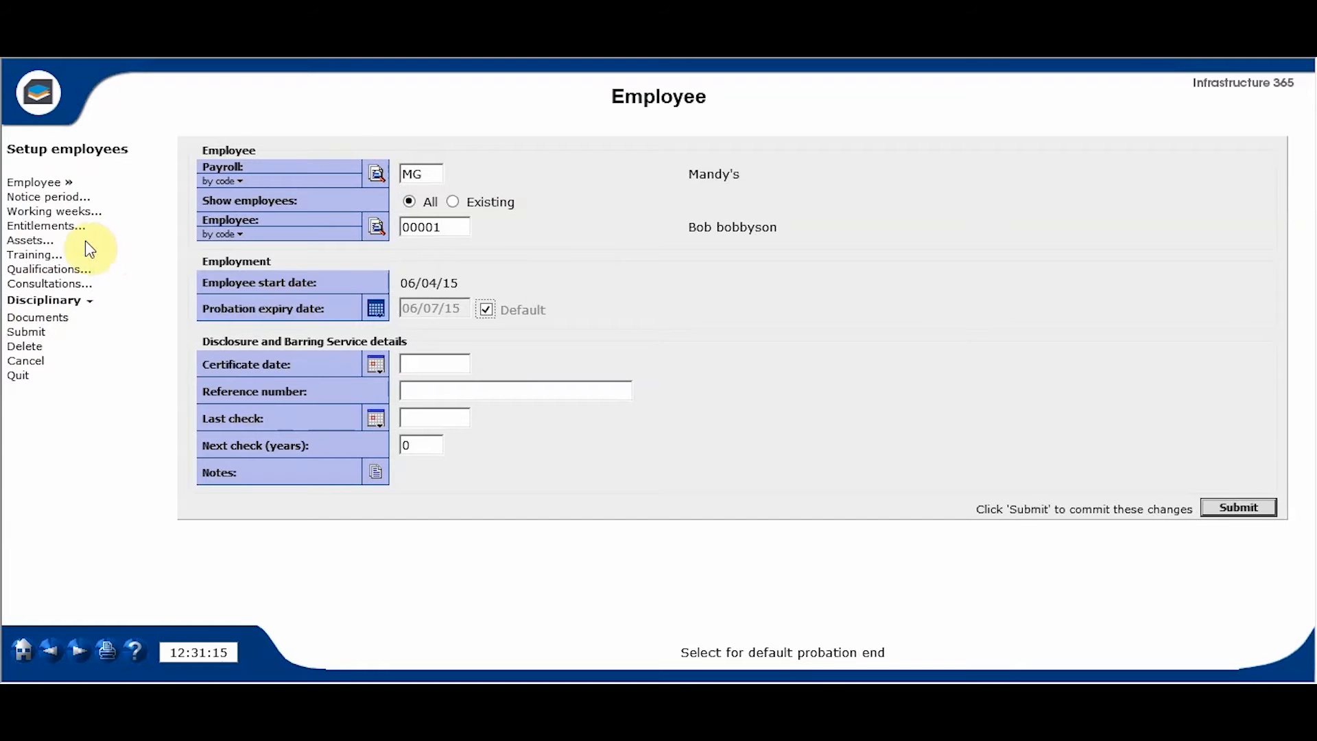
View the employee's holiday entitlements for calendar 5DAY and year 2019, then return to the employee record.
{"action": "left_click", "coordinate": [63, 228]}
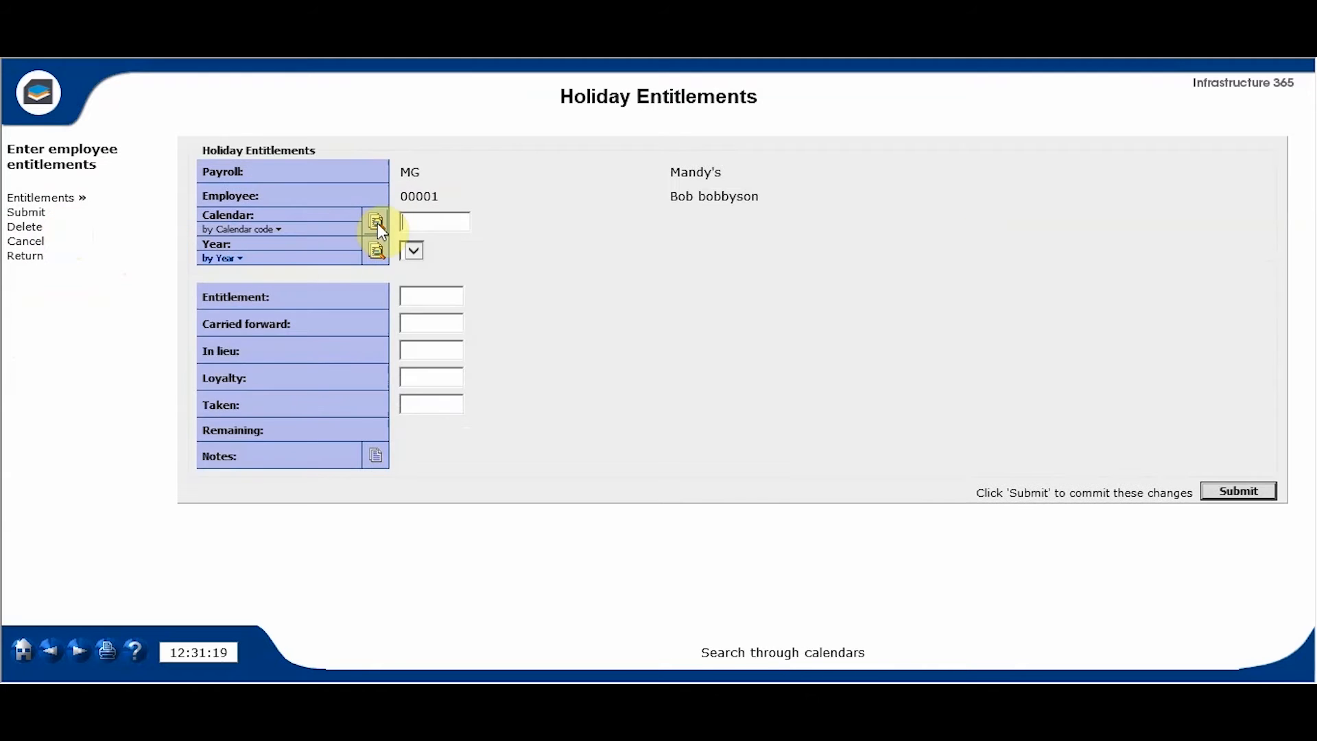
{"action": "left_click", "coordinate": [377, 222]}
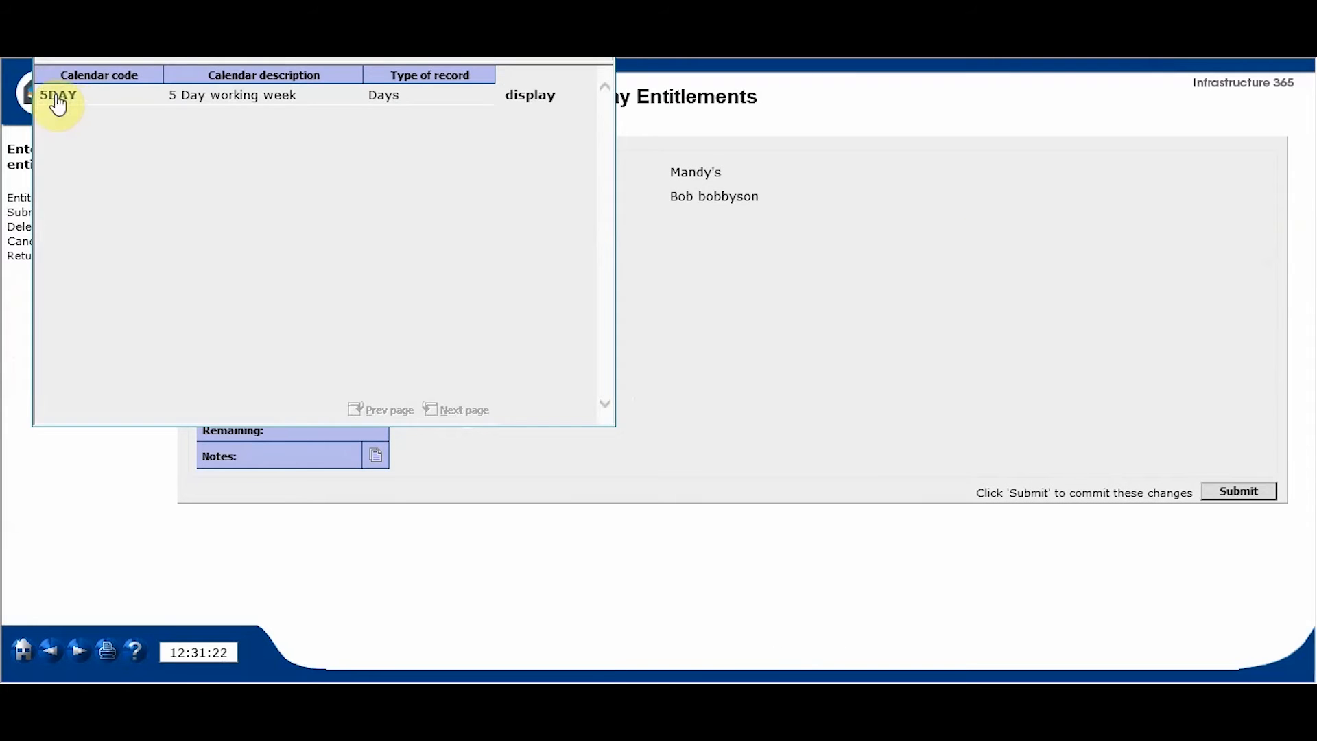
{"action": "left_click", "coordinate": [58, 100]}
{"action": "left_click", "coordinate": [575, 252]}
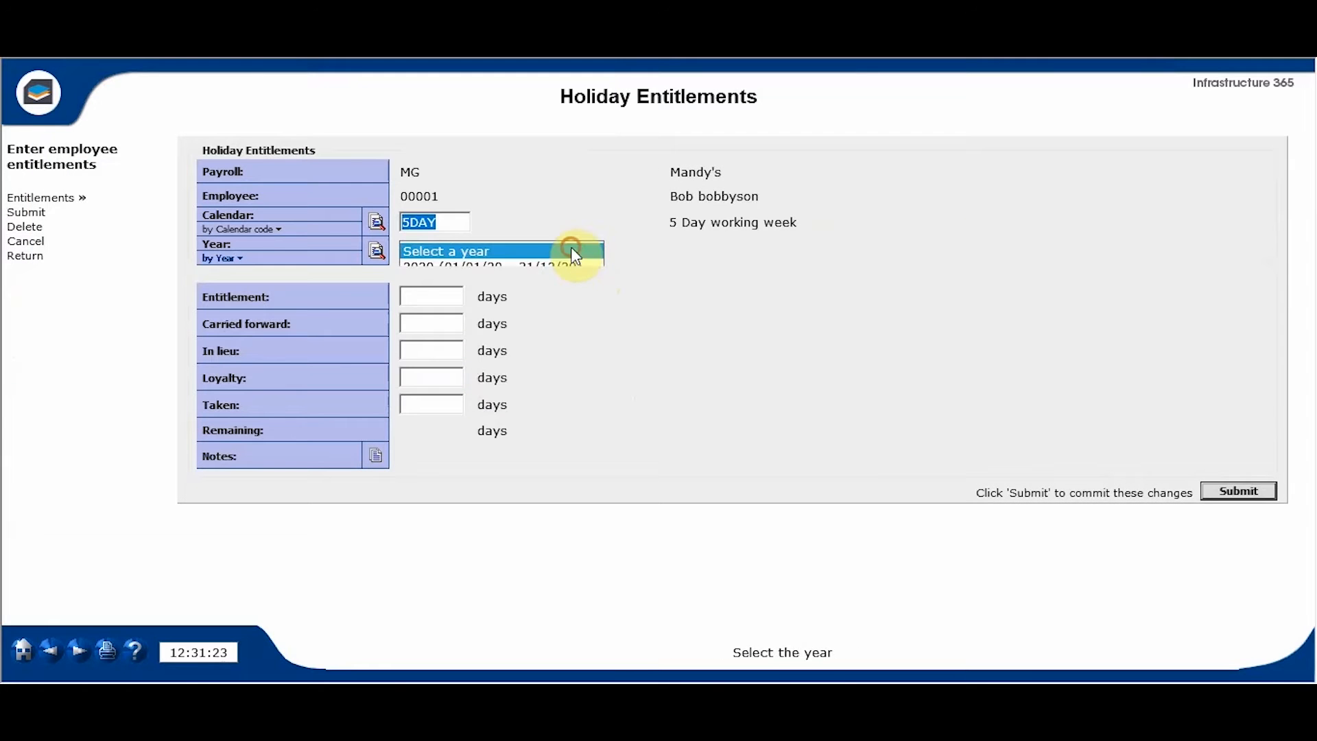
{"action": "left_click", "coordinate": [538, 285]}
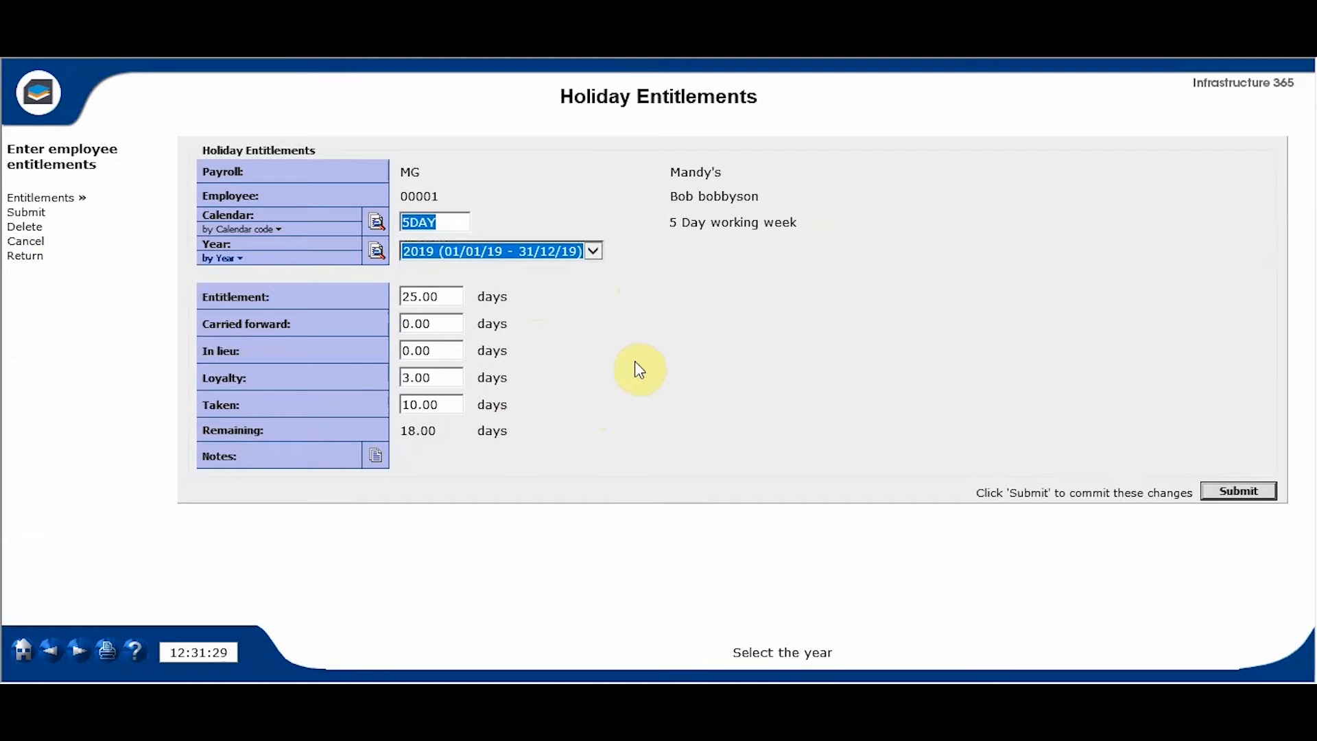
{"action": "left_click", "coordinate": [31, 259]}
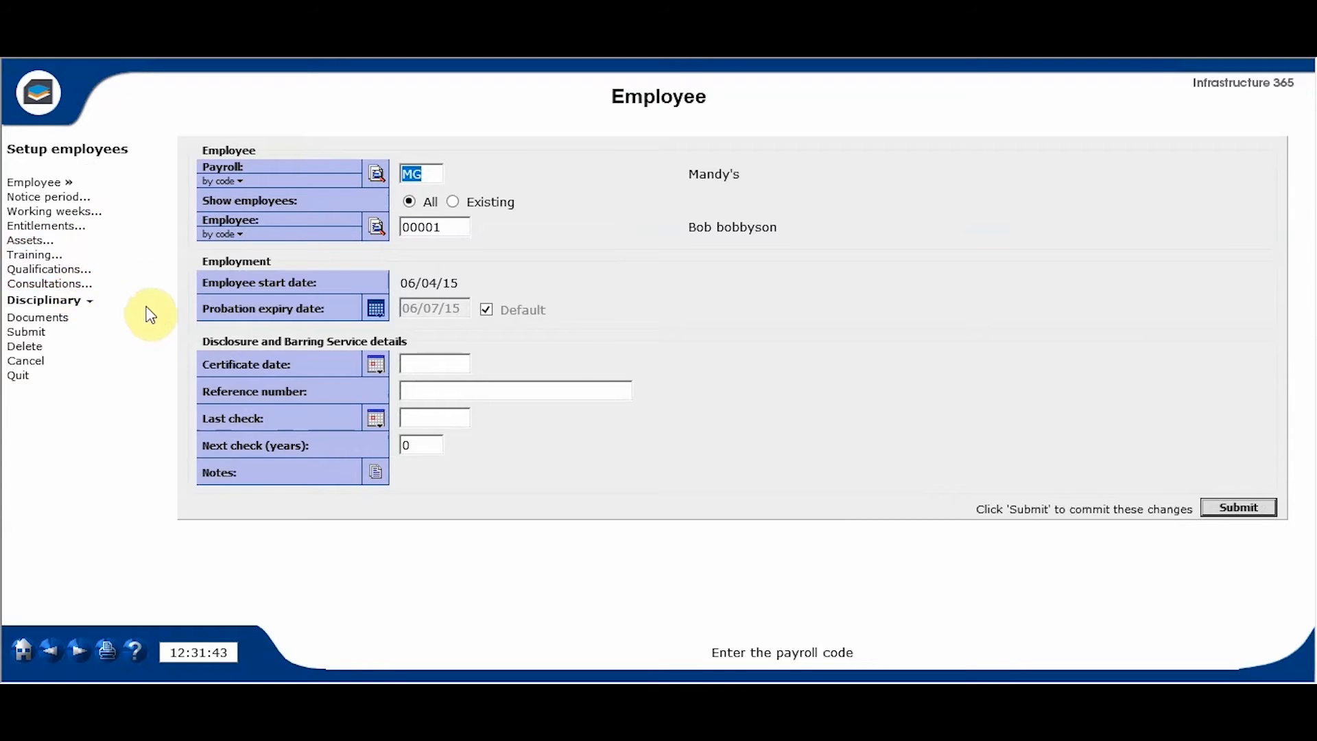
Expand the employee's disciplinary options, then clear the record and quit employee setup.
{"action": "left_click", "coordinate": [60, 300]}
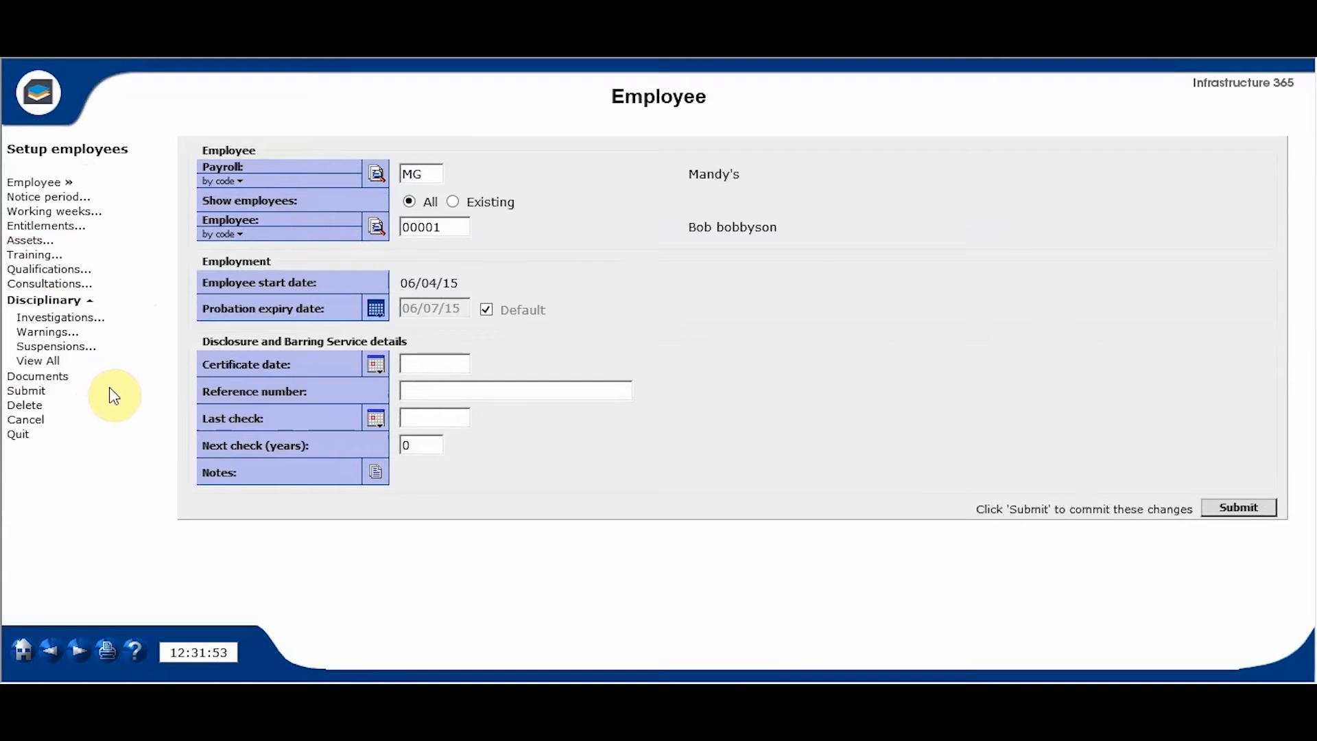
{"action": "left_click", "coordinate": [27, 421]}
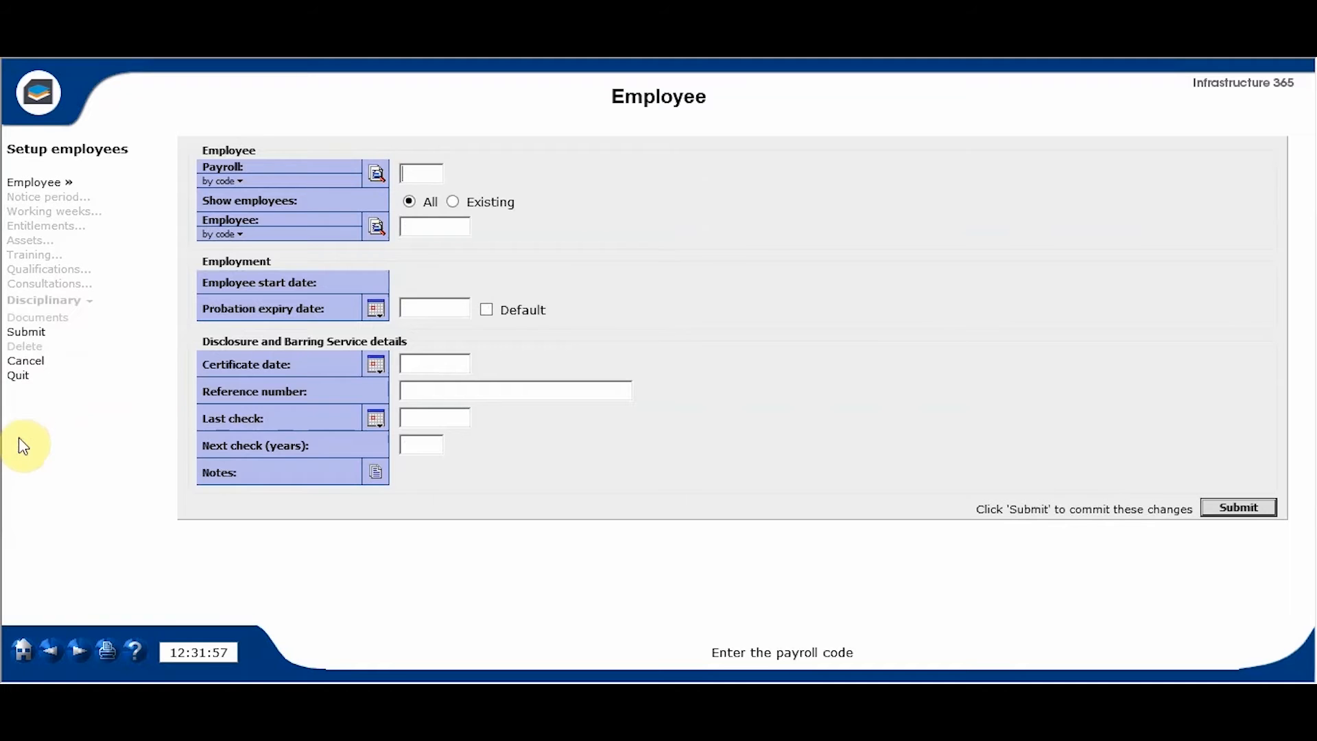
{"action": "left_click", "coordinate": [23, 379]}
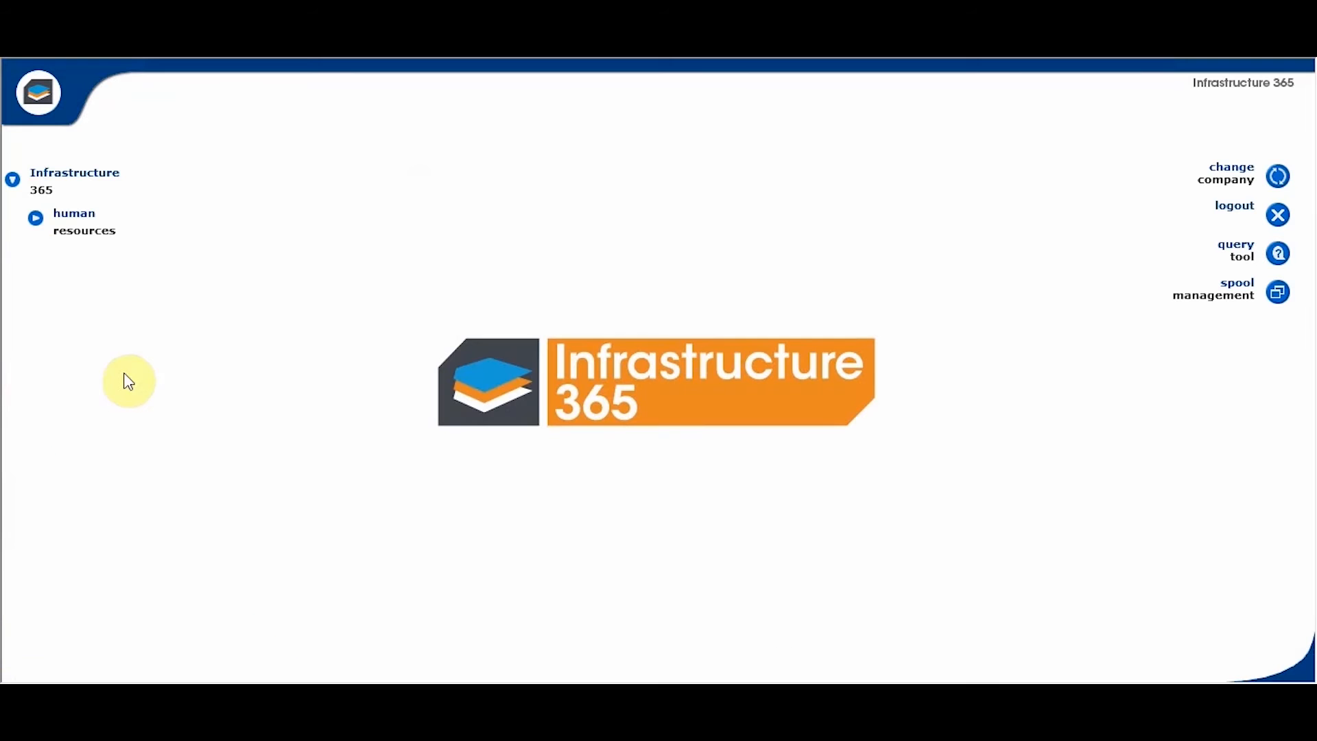
Open the human resources calendar entries and load the first employee in payroll MG for year 2019.
{"action": "left_click", "coordinate": [35, 219]}
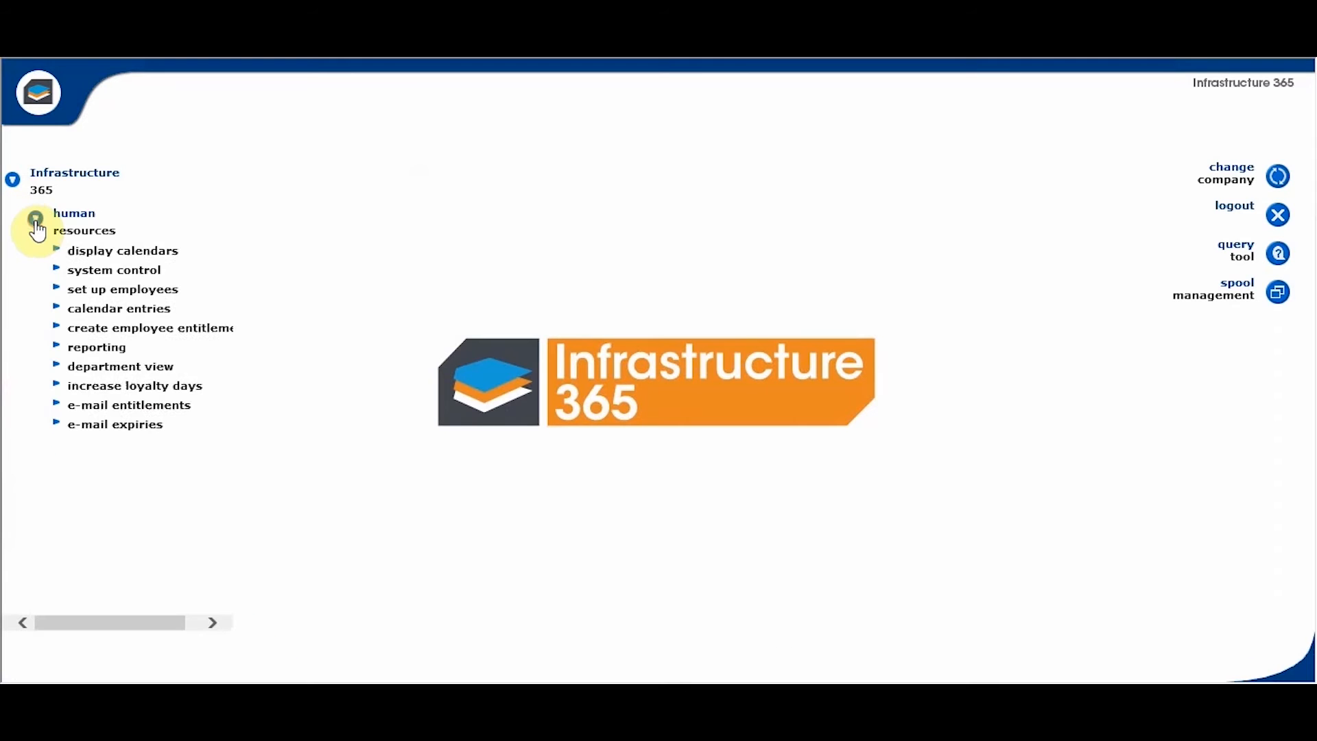
{"action": "left_click", "coordinate": [128, 310]}
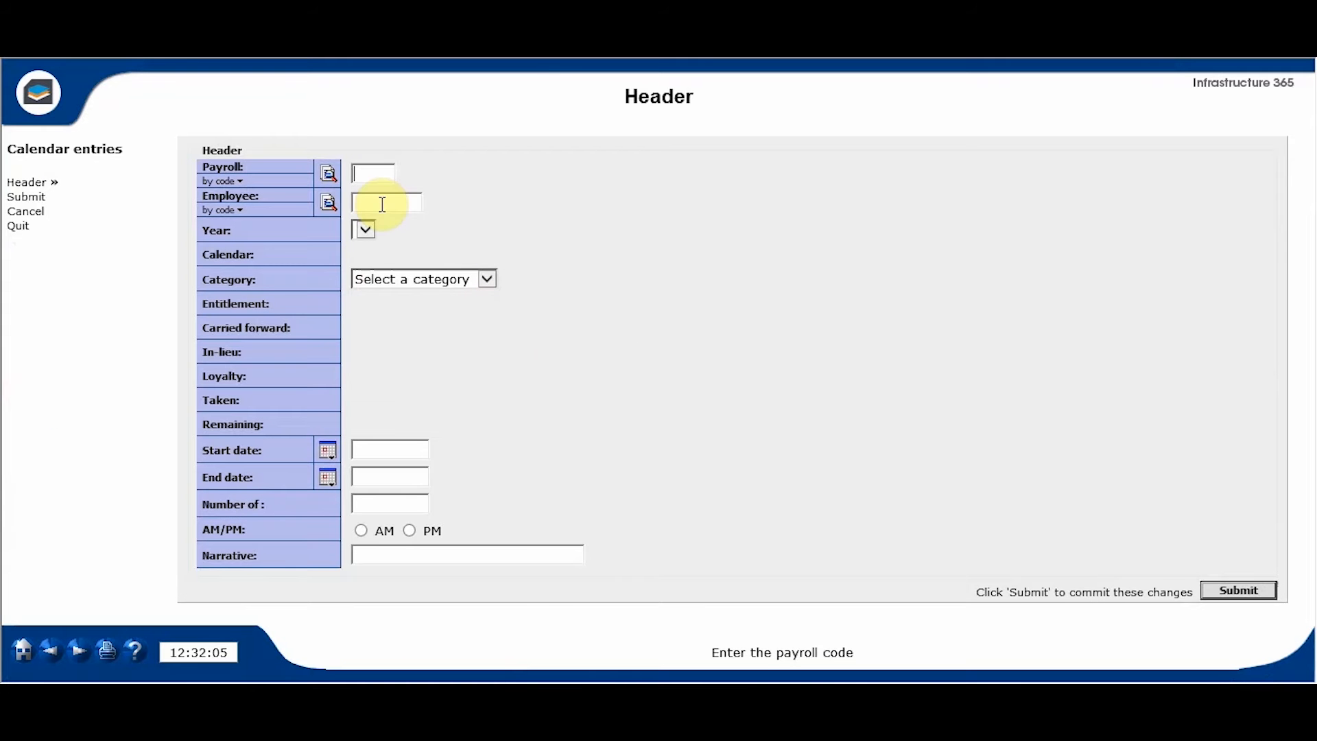
{"action": "type", "text": "MG"}
{"action": "key", "text": "Tab"}
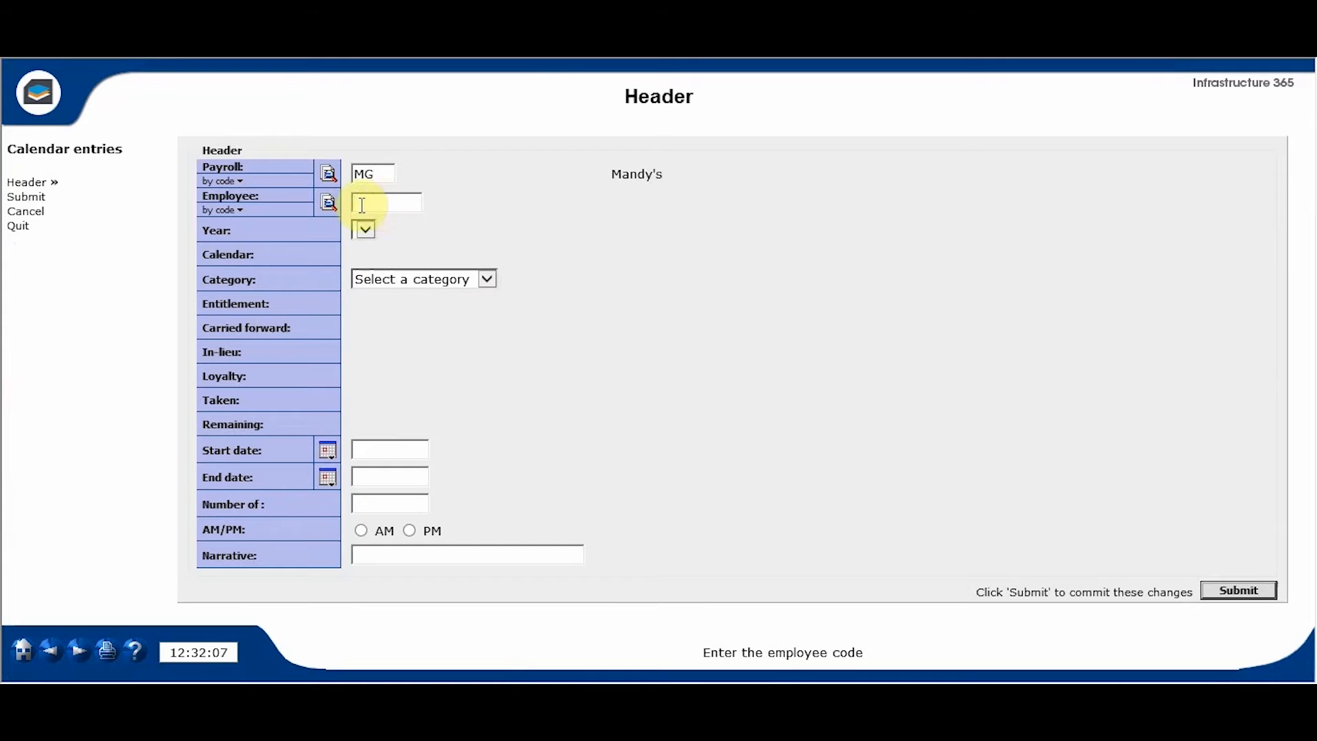
{"action": "left_click", "coordinate": [329, 203]}
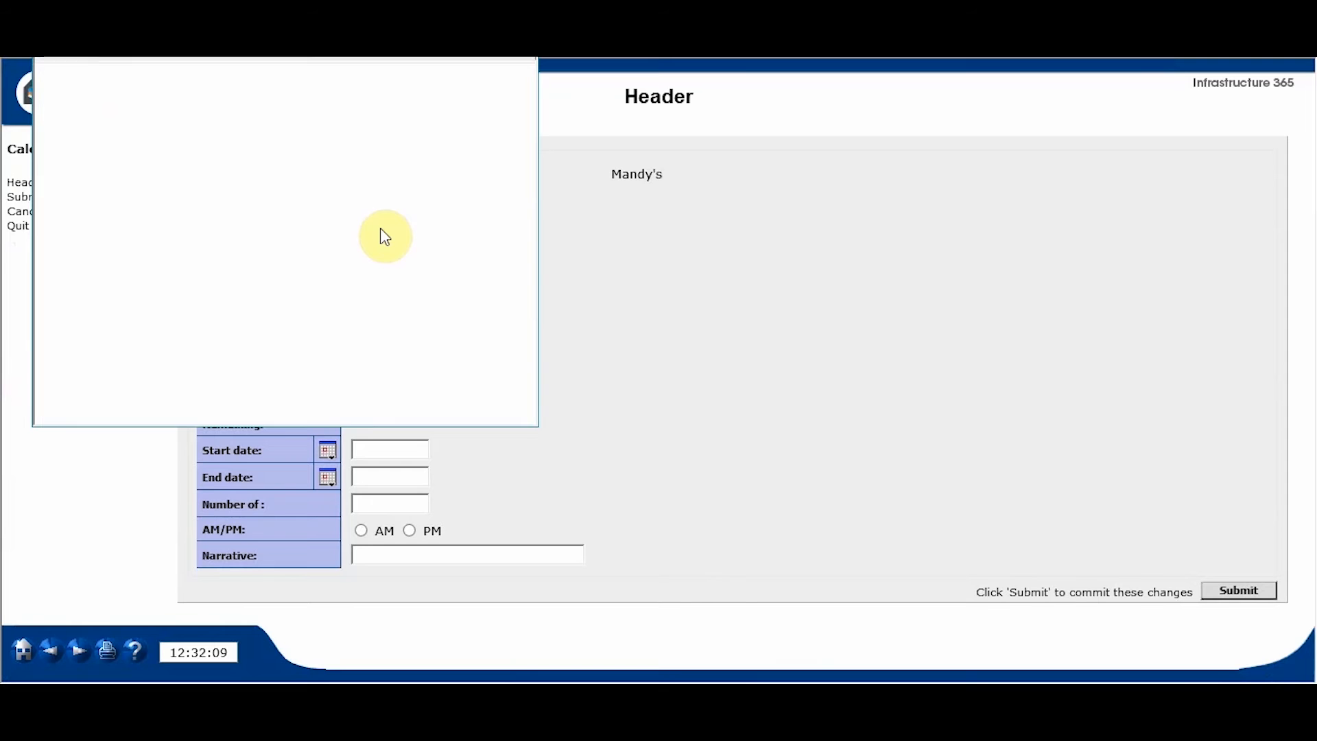
{"action": "left_click", "coordinate": [164, 96]}
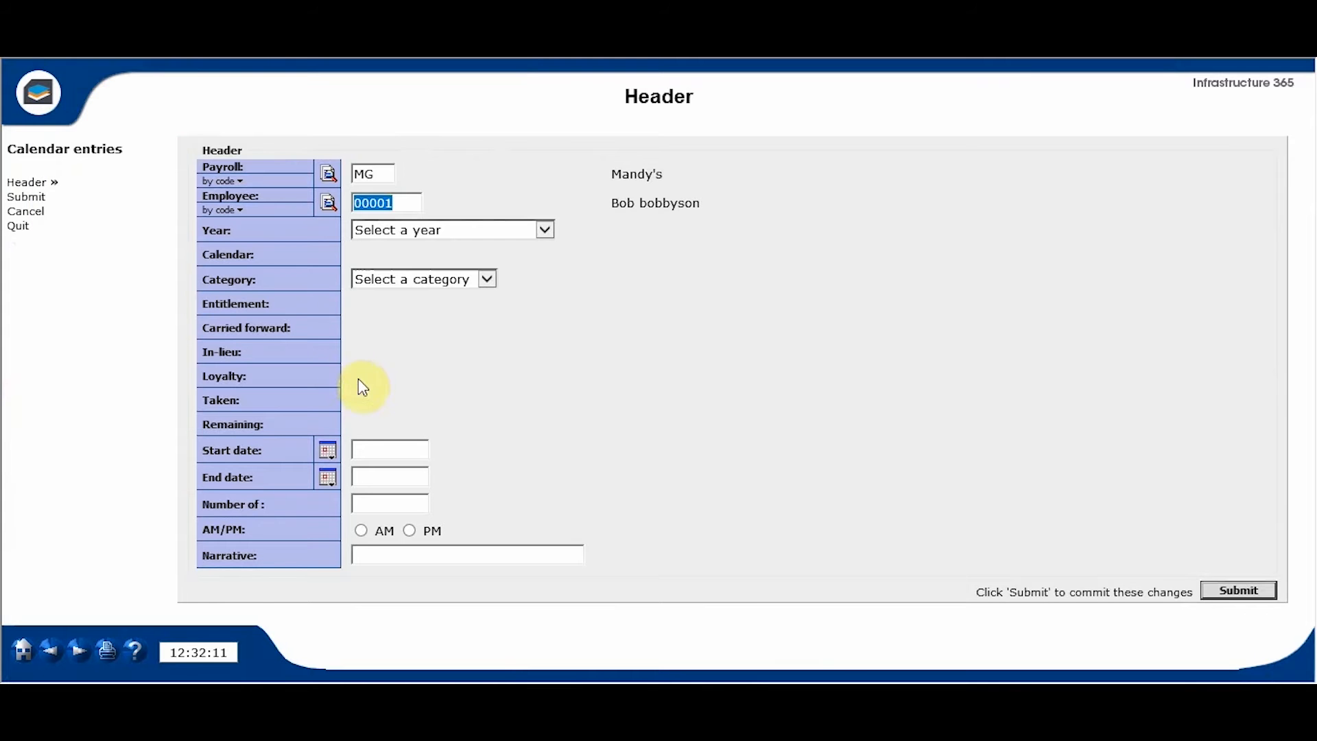
{"action": "left_click", "coordinate": [494, 229]}
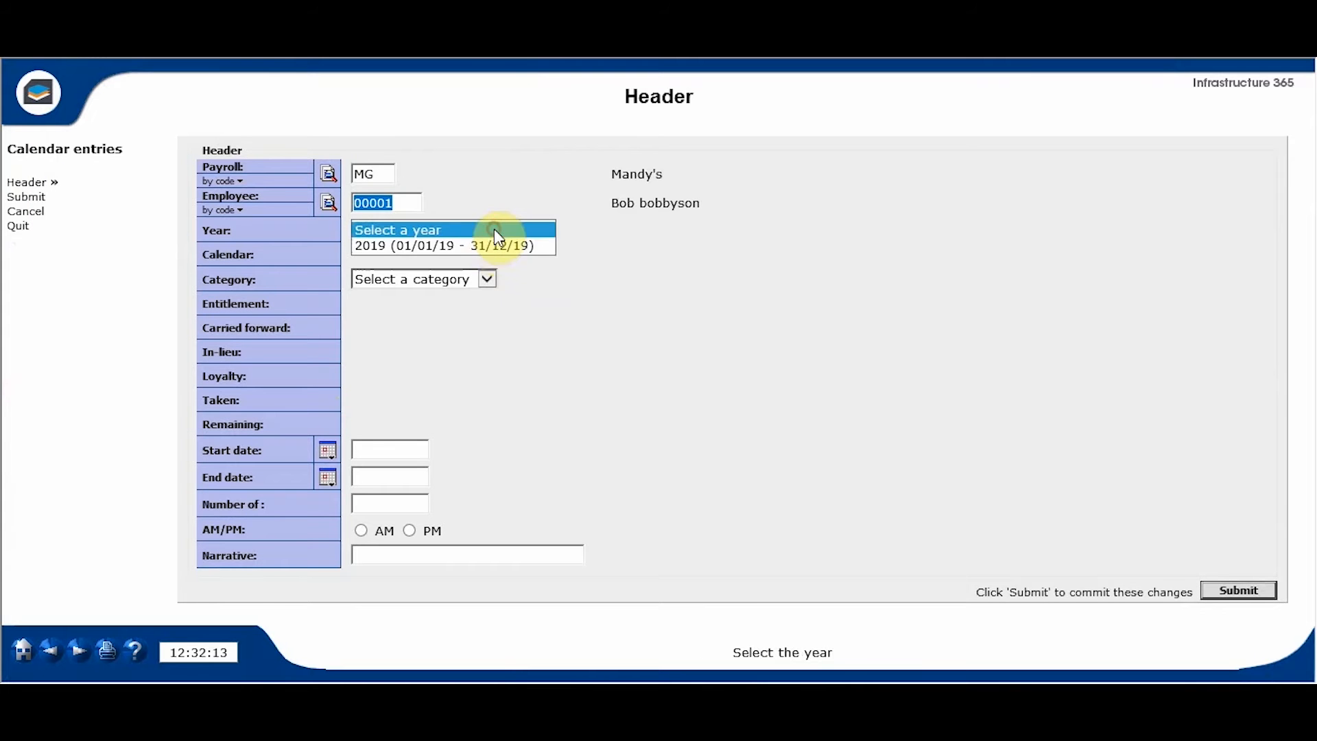
{"action": "left_click", "coordinate": [487, 244]}
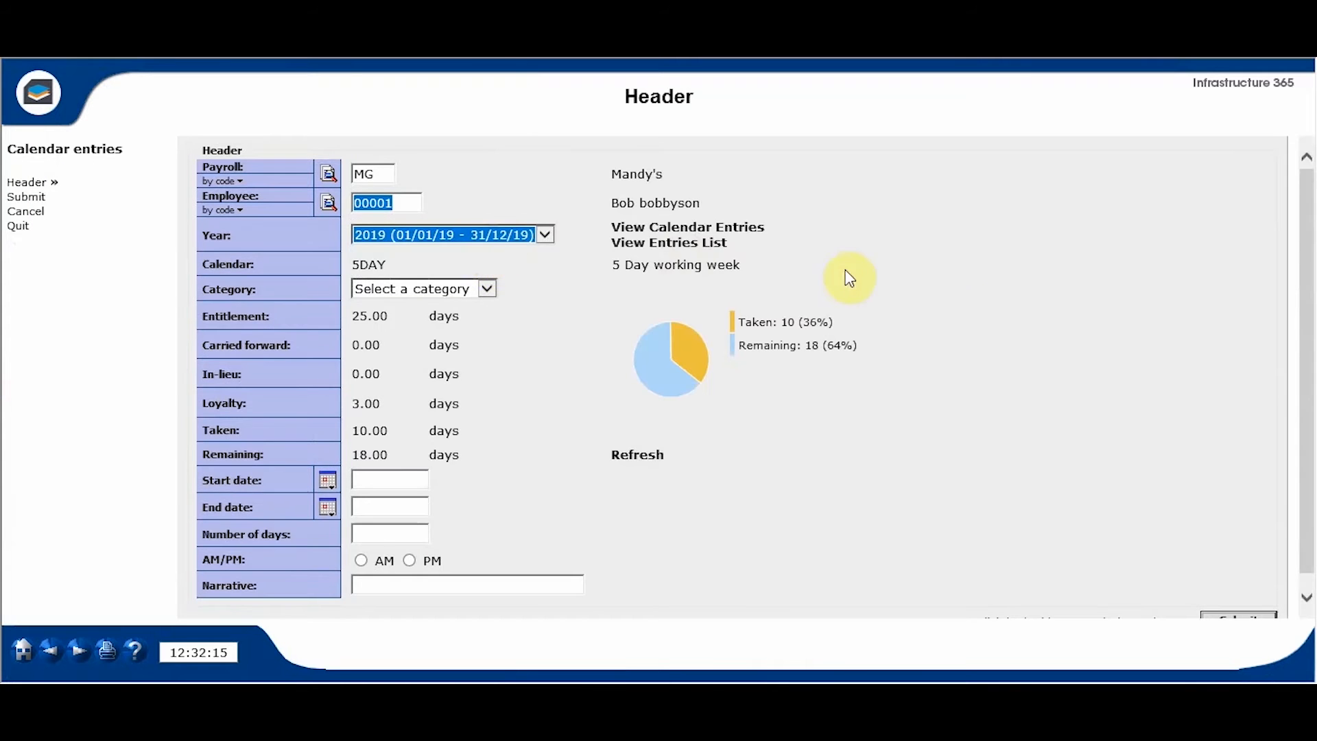
Check the categories available for a calendar entry without choosing one.
{"action": "left_click", "coordinate": [1000, 247]}
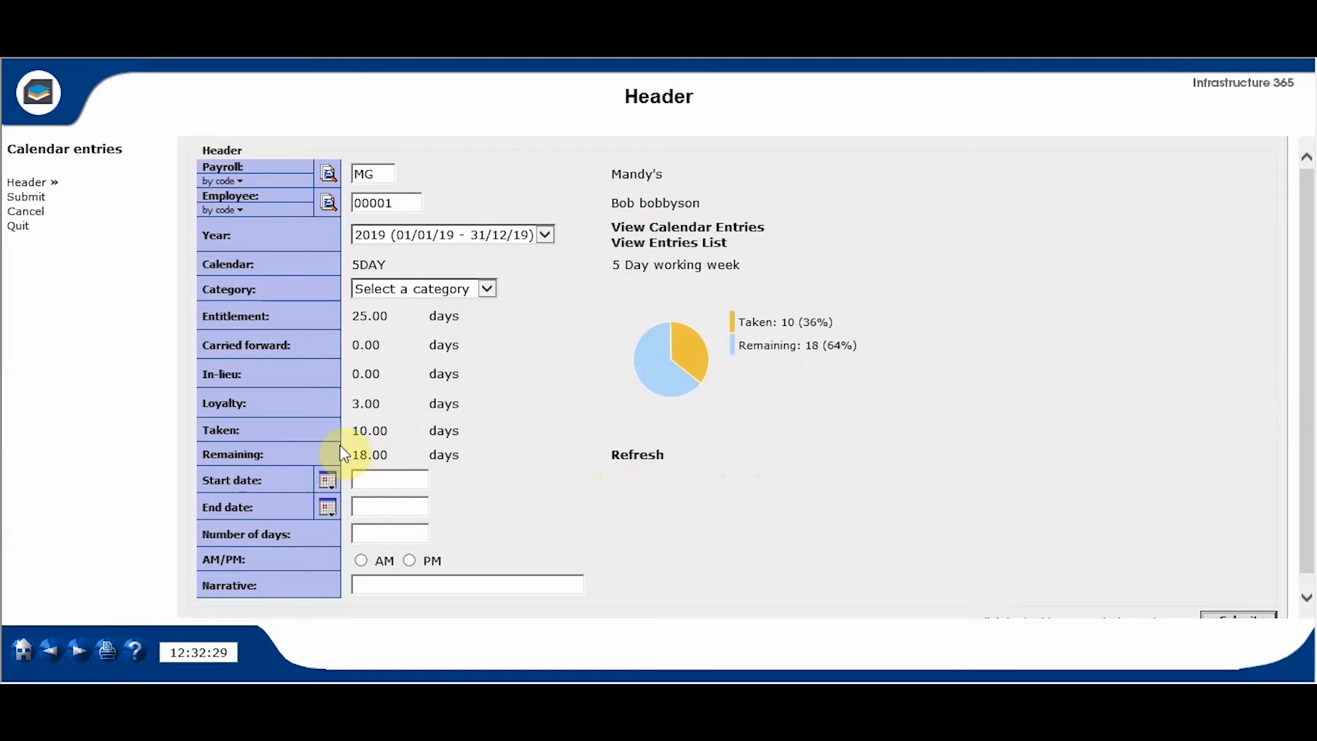
{"action": "left_click", "coordinate": [406, 291]}
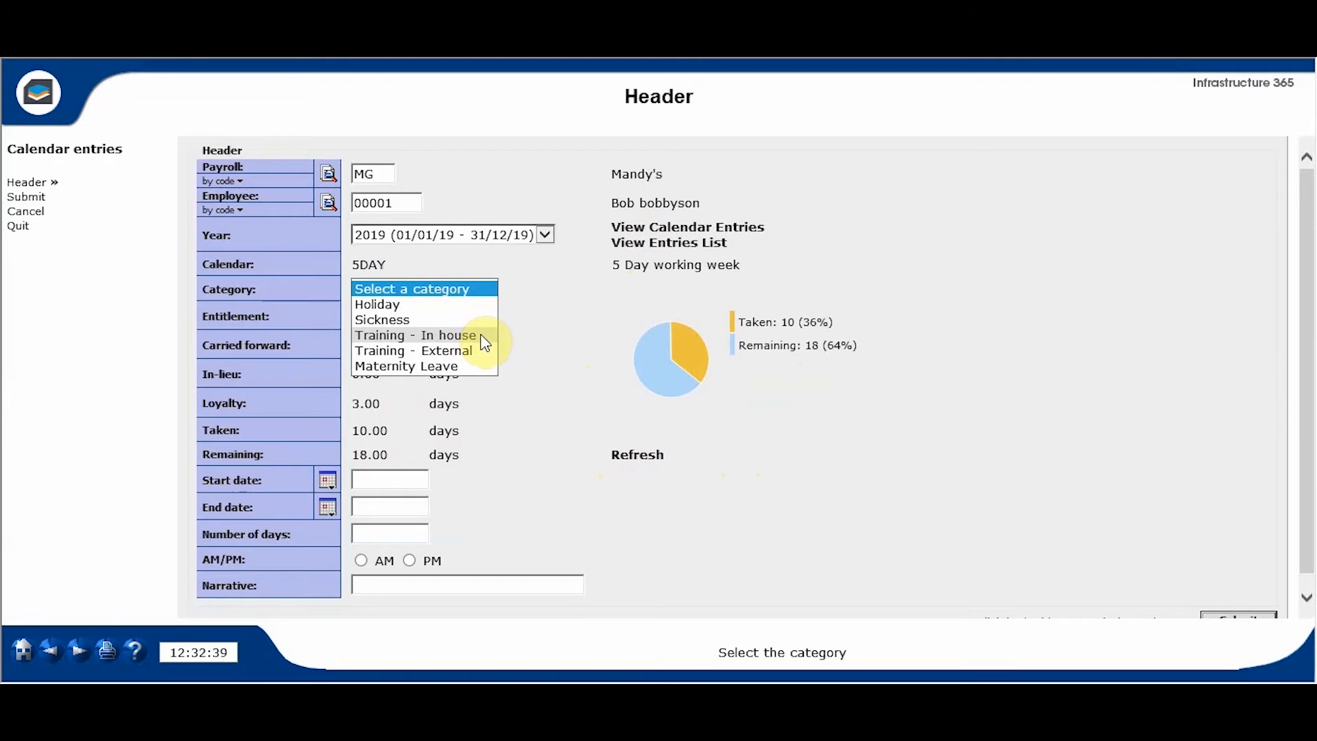
{"action": "left_click", "coordinate": [537, 327]}
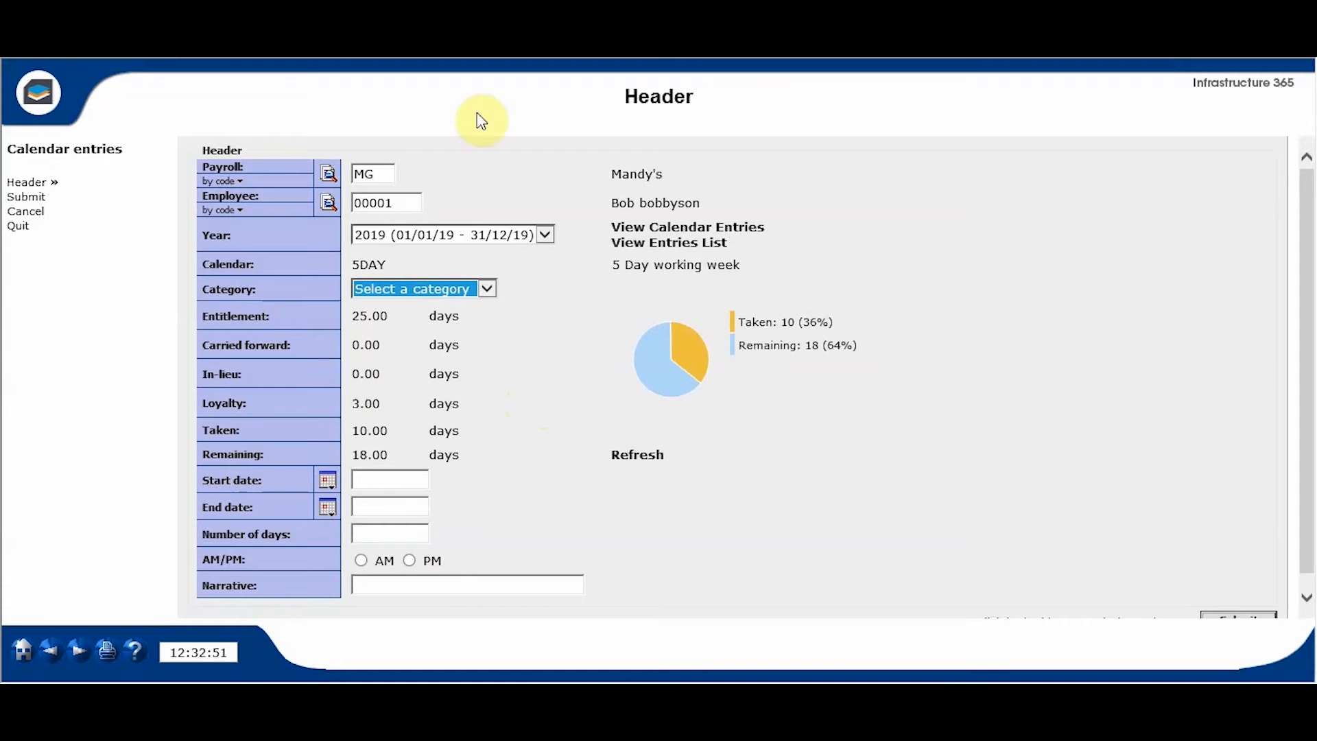
View the employee's 2019 calendar entries as a year calendar and as an entries list, closing each view.
{"action": "left_click", "coordinate": [710, 229]}
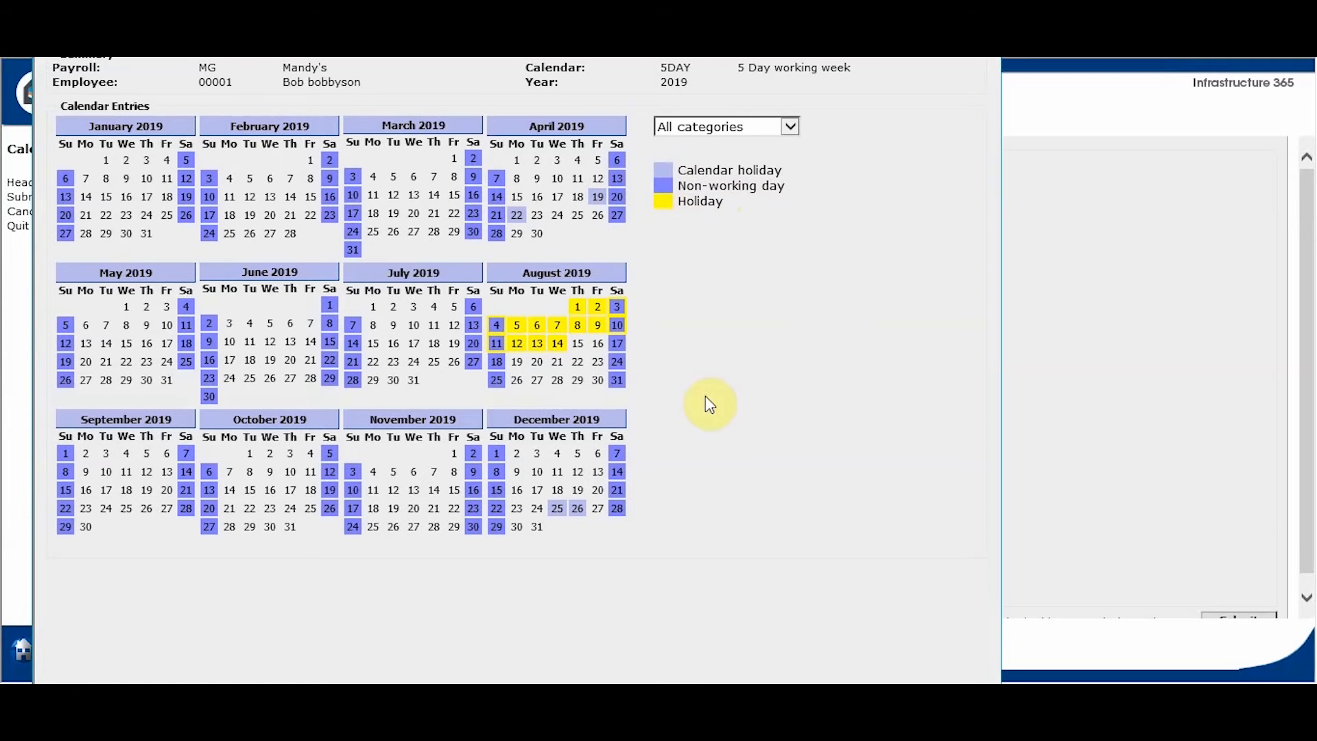
{"action": "mouse_move", "coordinate": [555, 333]}
{"action": "left_click", "coordinate": [986, 57]}
{"action": "left_click", "coordinate": [677, 243]}
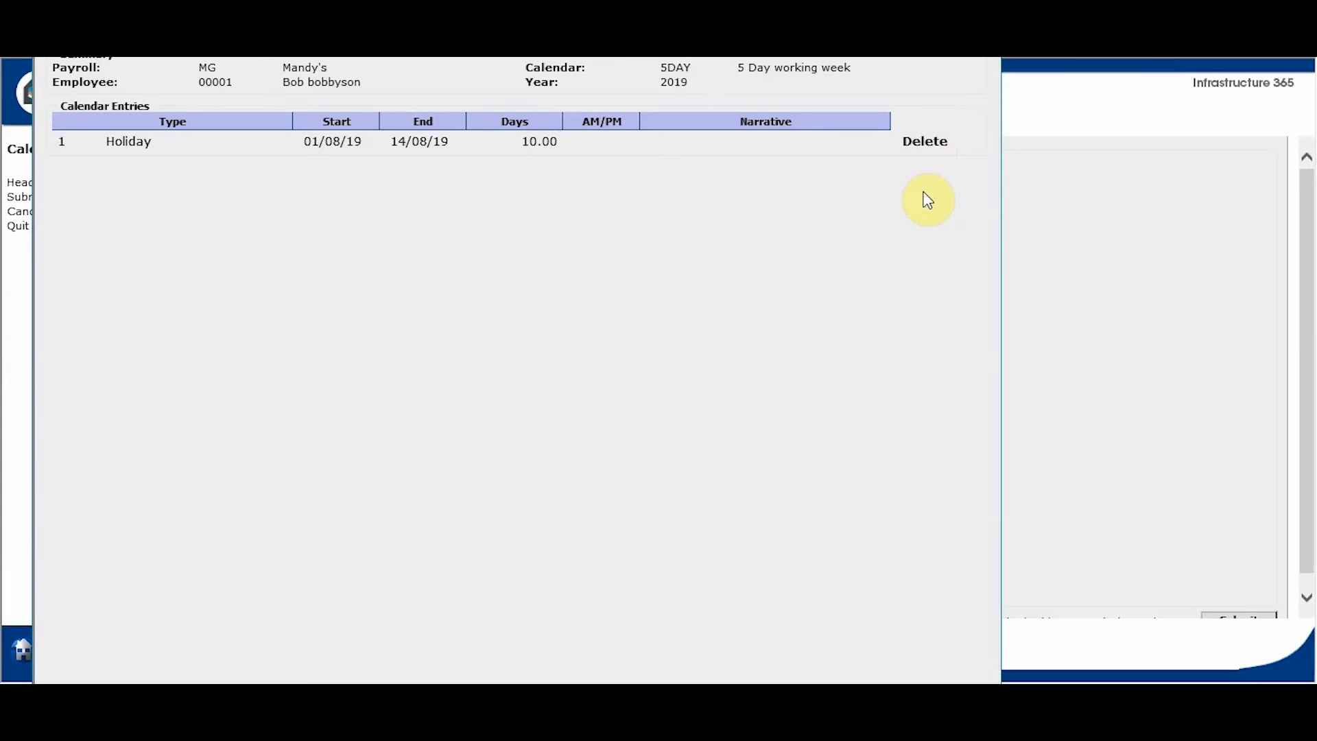
{"action": "left_click", "coordinate": [985, 48]}
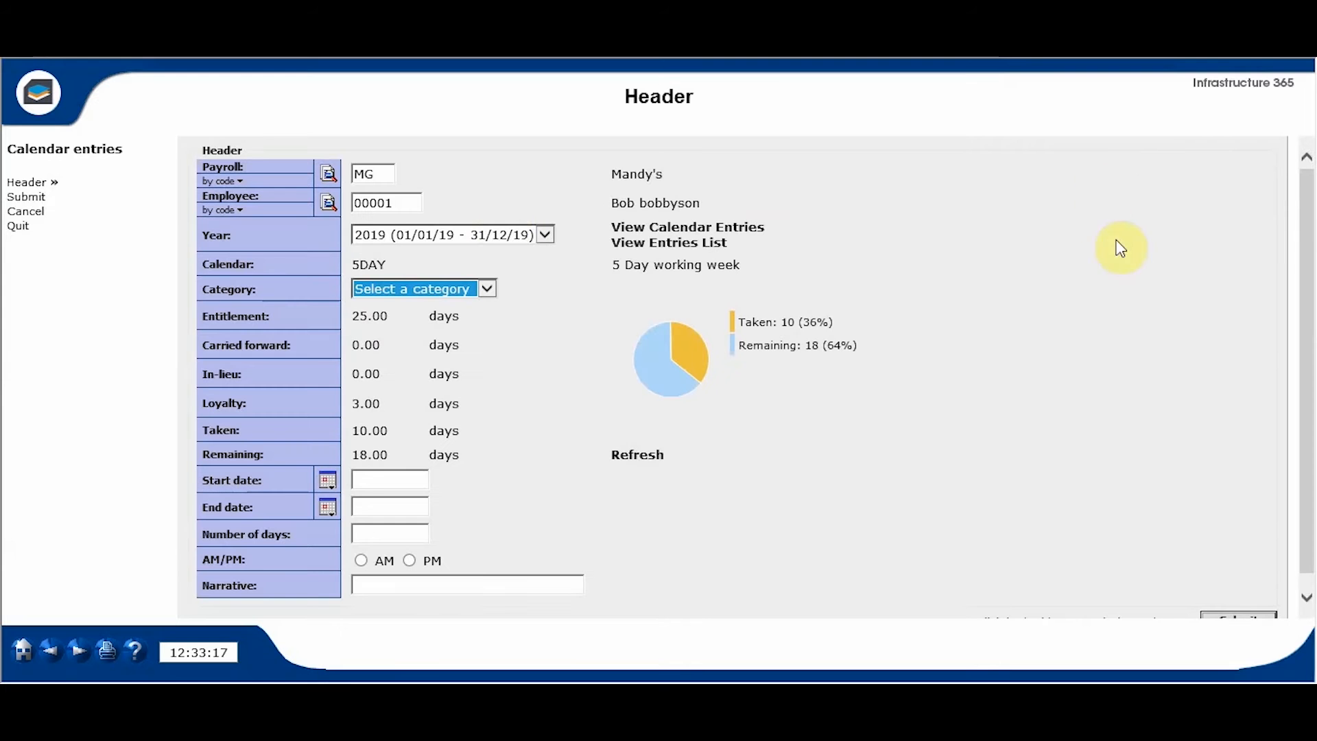
Clear the form, load the fourth employee in payroll MG for 2019, and view that employee's year calendar.
{"action": "left_click", "coordinate": [26, 213]}
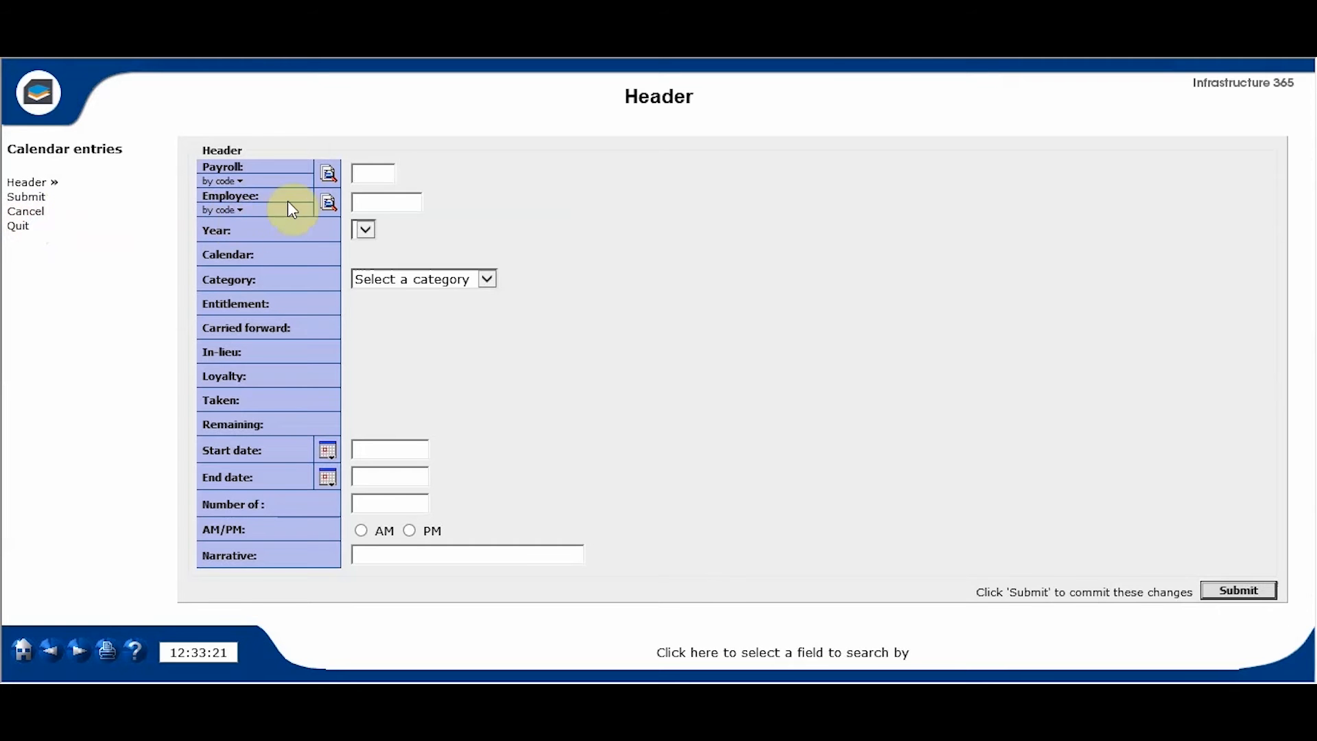
{"action": "type", "text": "MG"}
{"action": "key", "text": "Tab"}
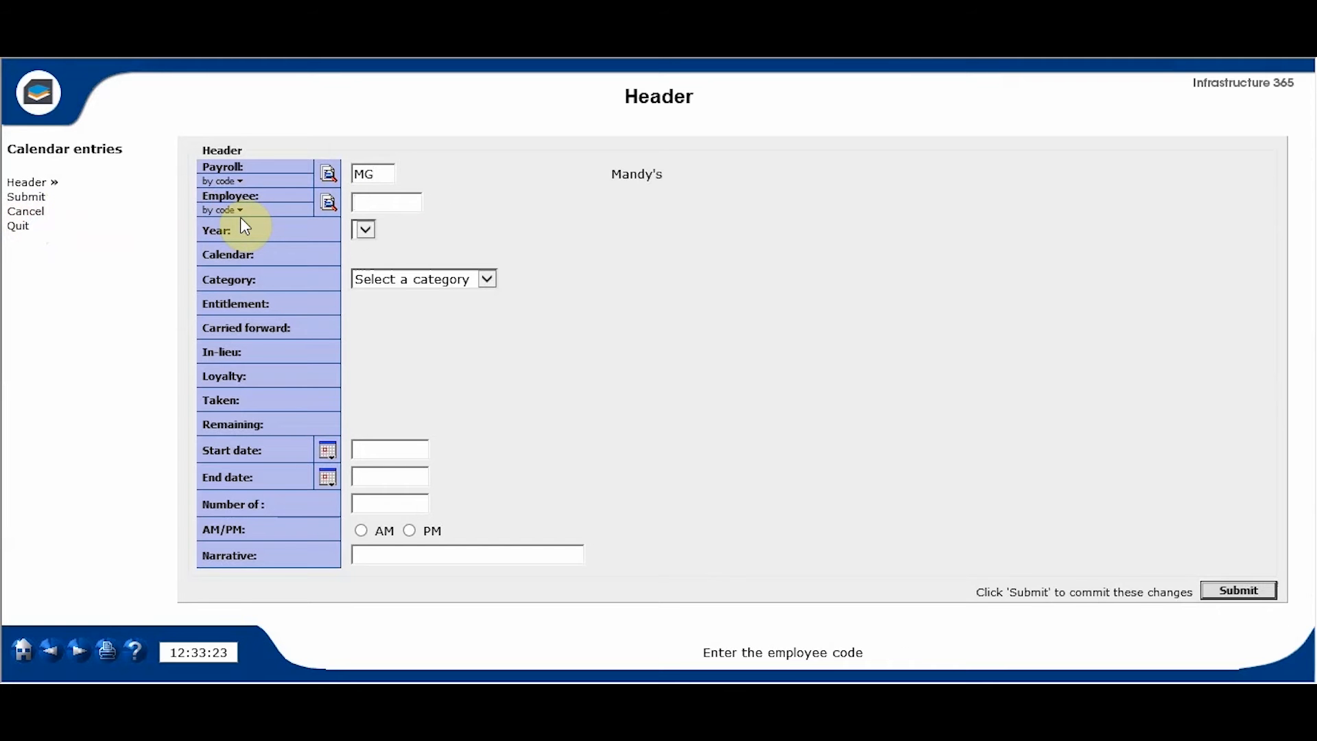
{"action": "type", "text": "00004"}
{"action": "key", "text": "Tab"}
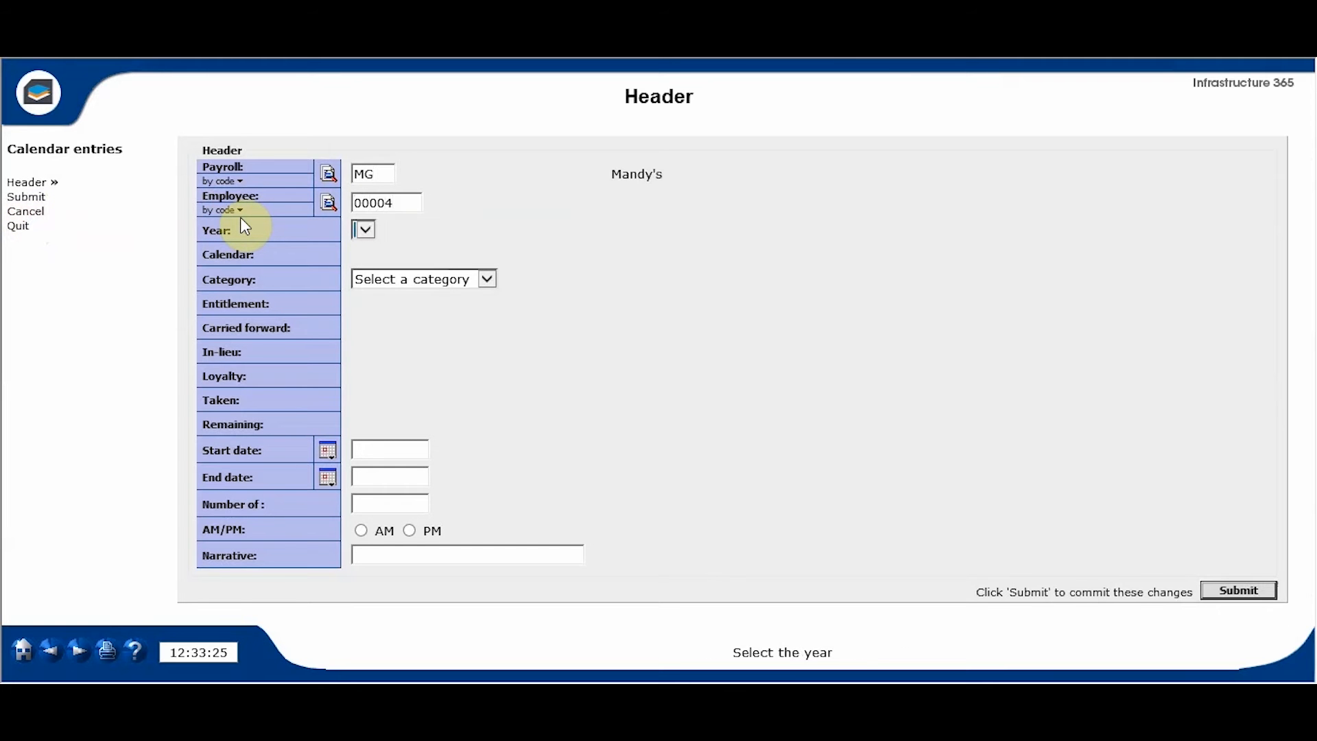
{"action": "left_click", "coordinate": [485, 224]}
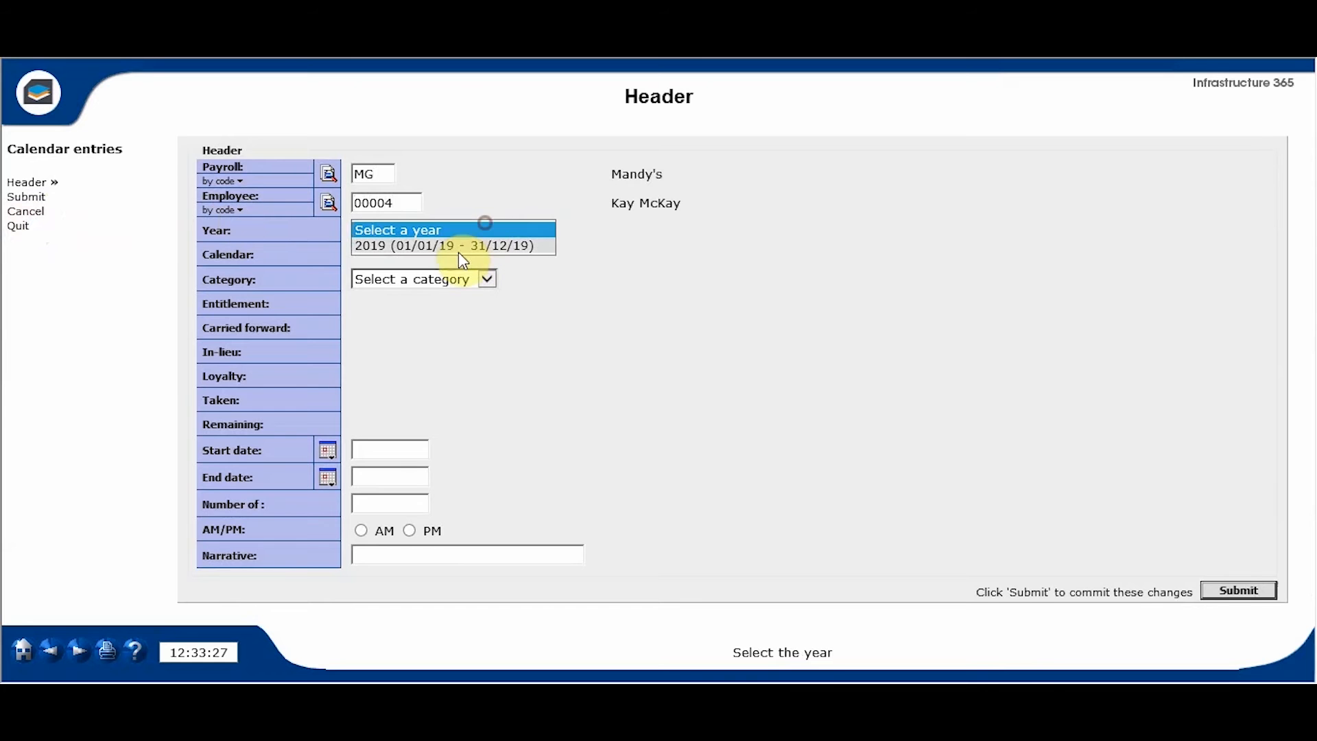
{"action": "left_click", "coordinate": [460, 248]}
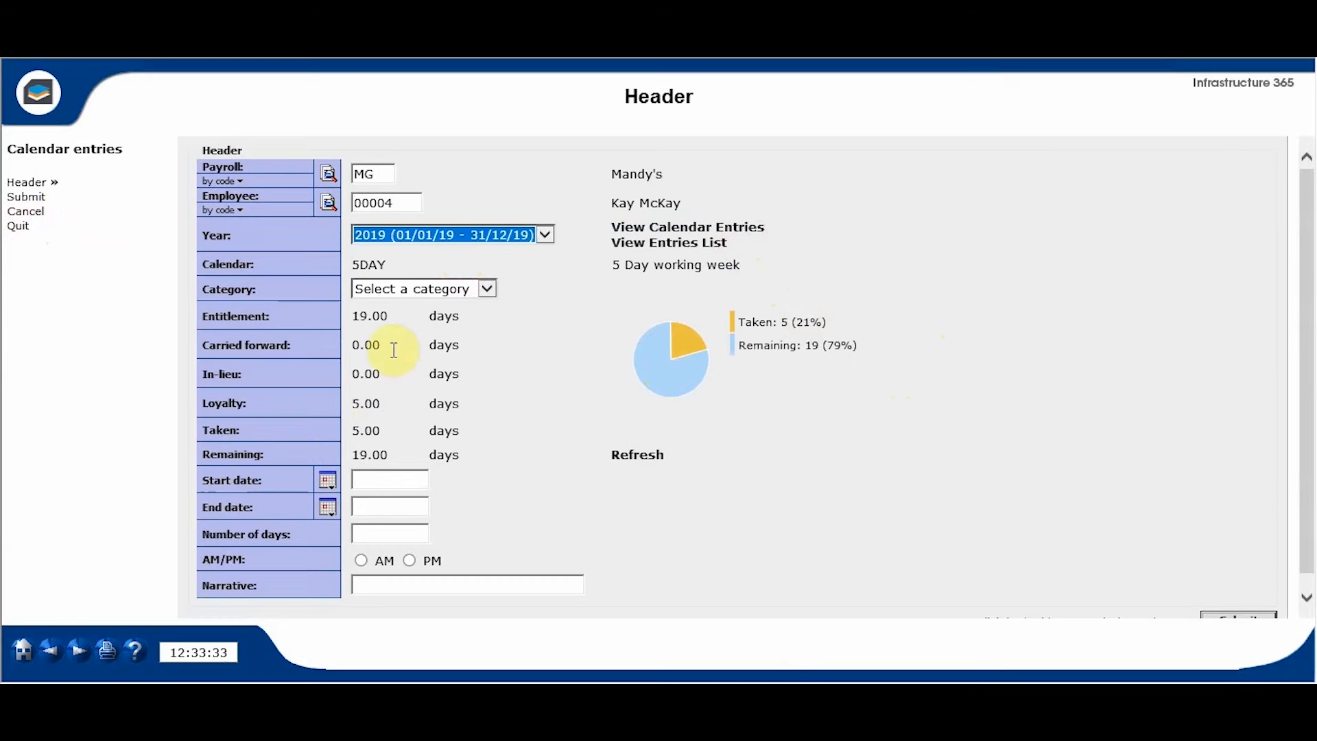
{"action": "left_click", "coordinate": [720, 228]}
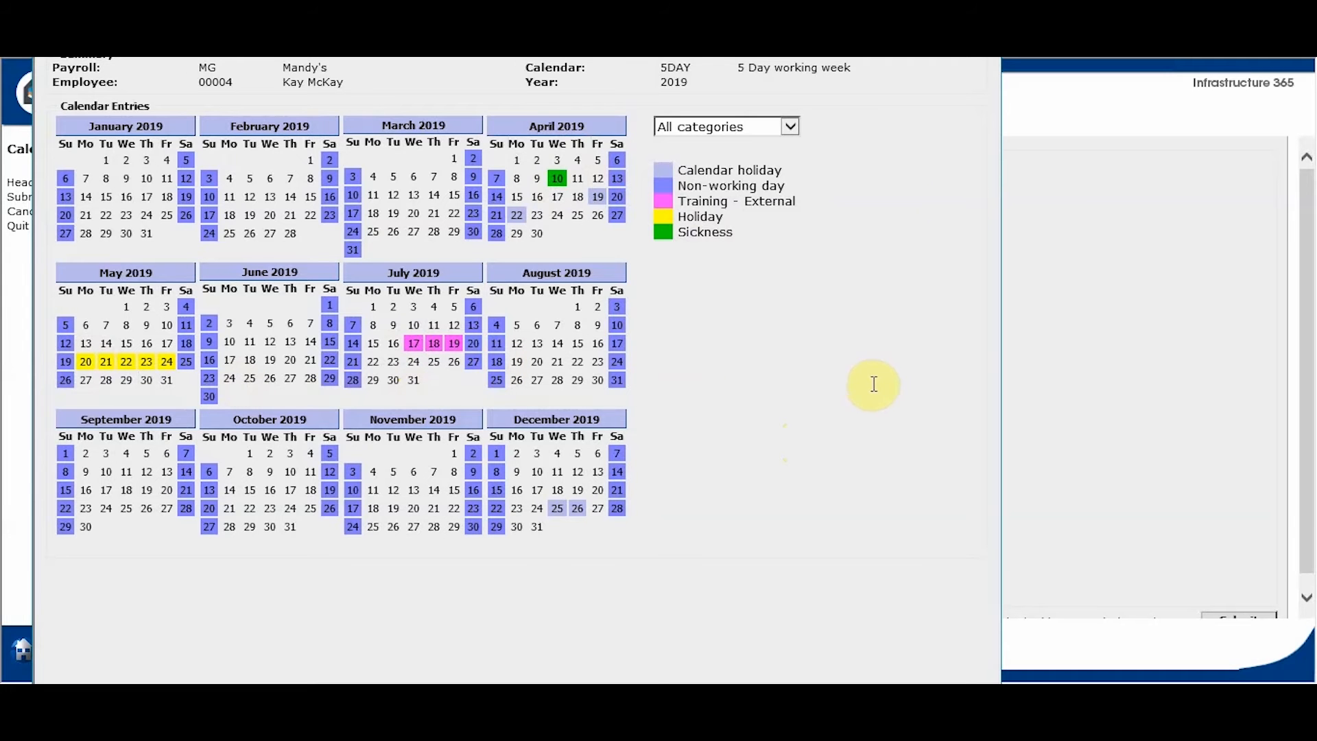
{"action": "left_click", "coordinate": [988, 42]}
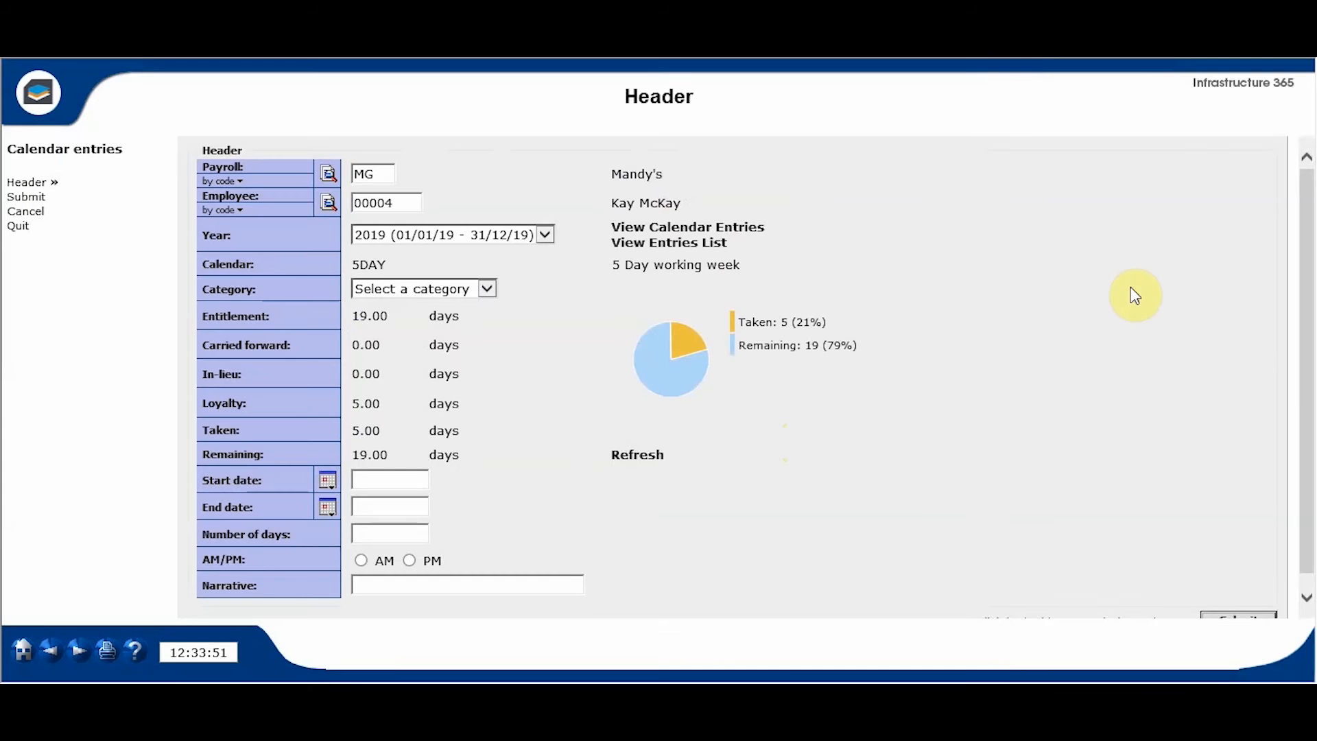
Quit calendar entries without committing changes and open the human resources function for creating employee entitlements.
{"action": "left_click", "coordinate": [18, 225]}
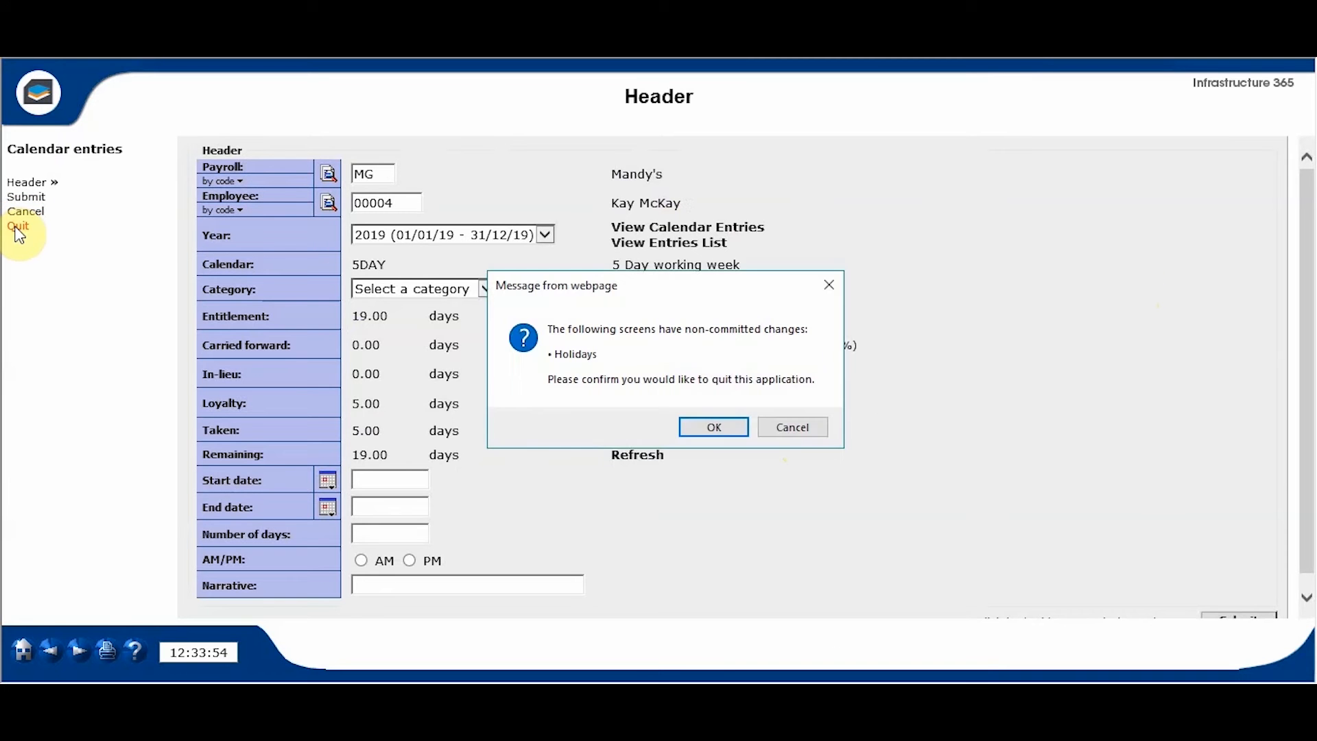
{"action": "left_click", "coordinate": [715, 422]}
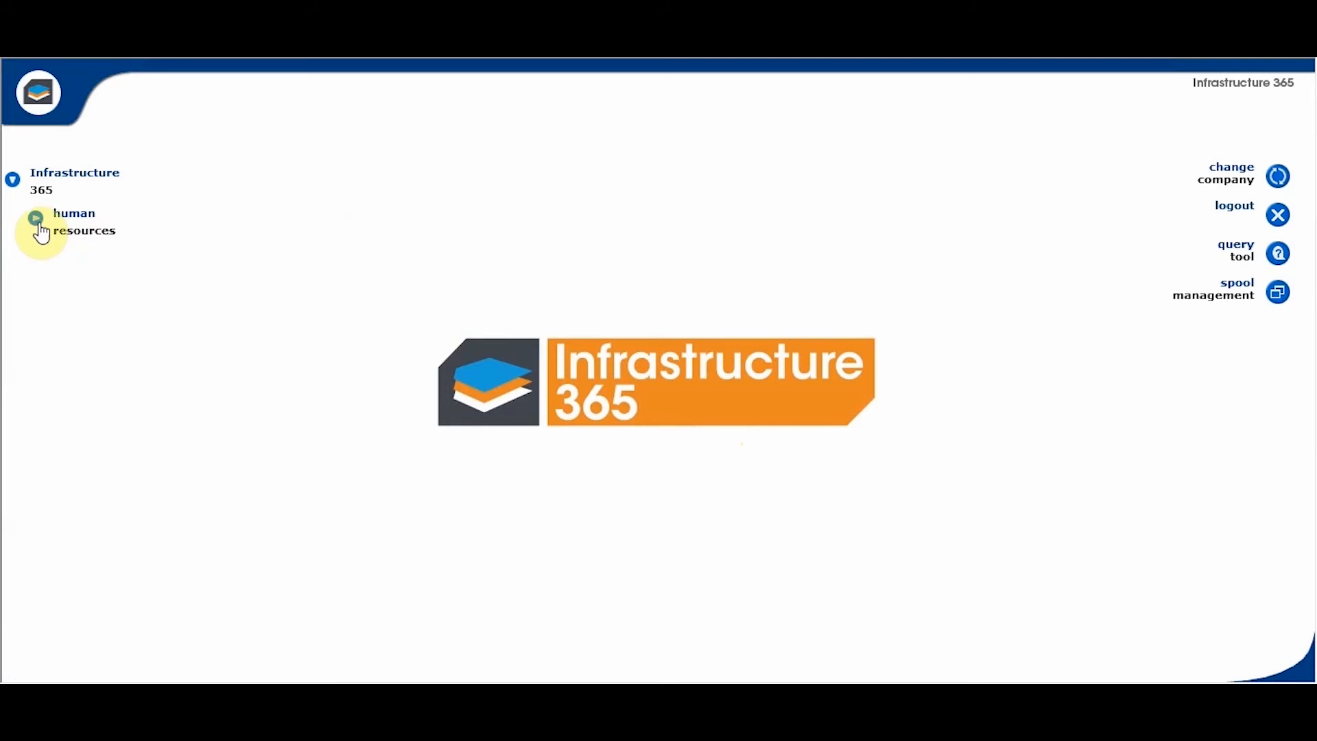
{"action": "left_click", "coordinate": [37, 220]}
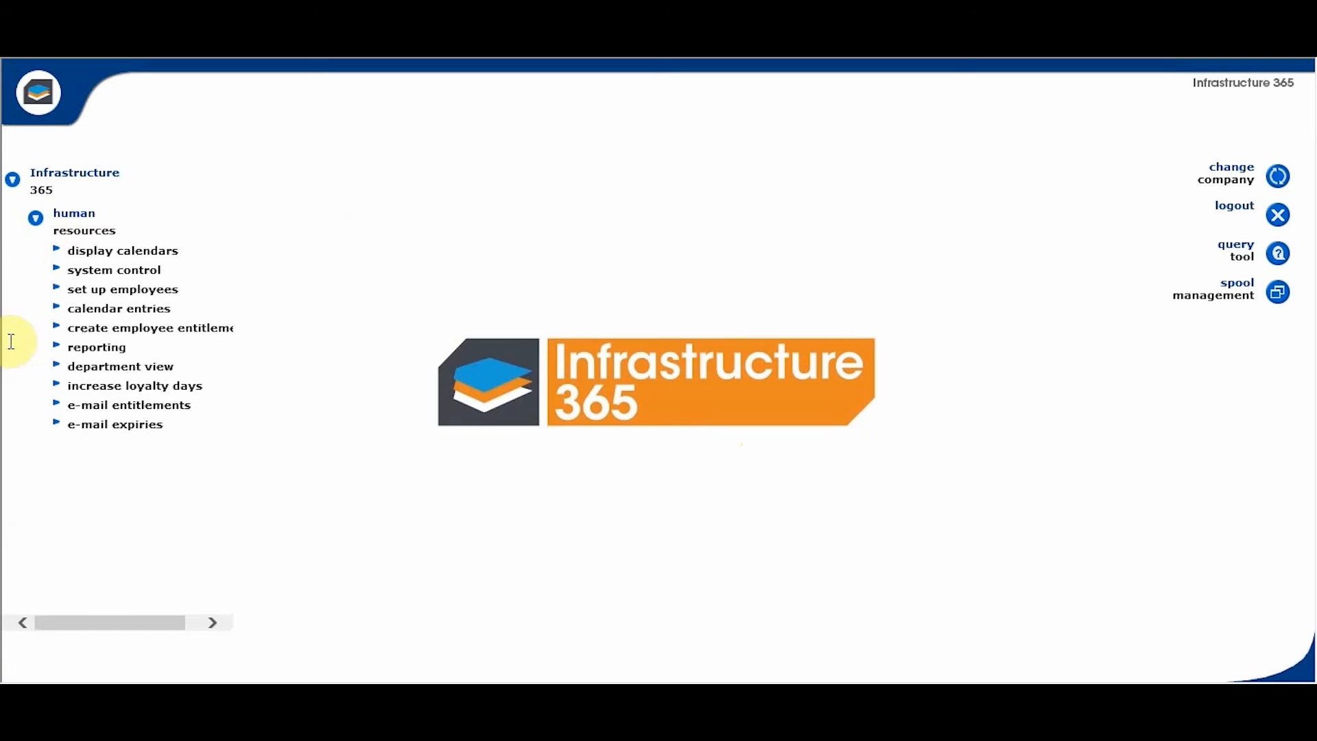
{"action": "left_click", "coordinate": [141, 329]}
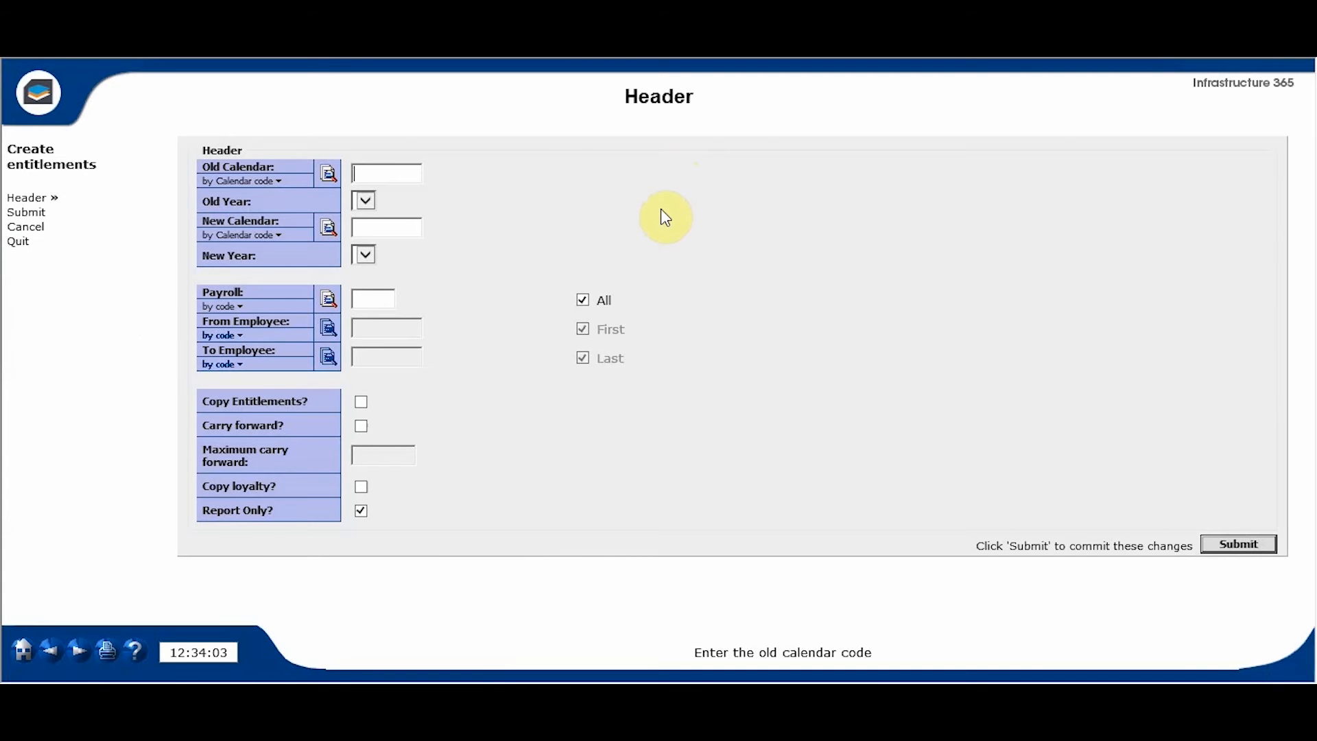
Select calendar 5DAY with 2019 as the old year, and calendar 5DAY with 2020 as the new year.
{"action": "left_click", "coordinate": [328, 170]}
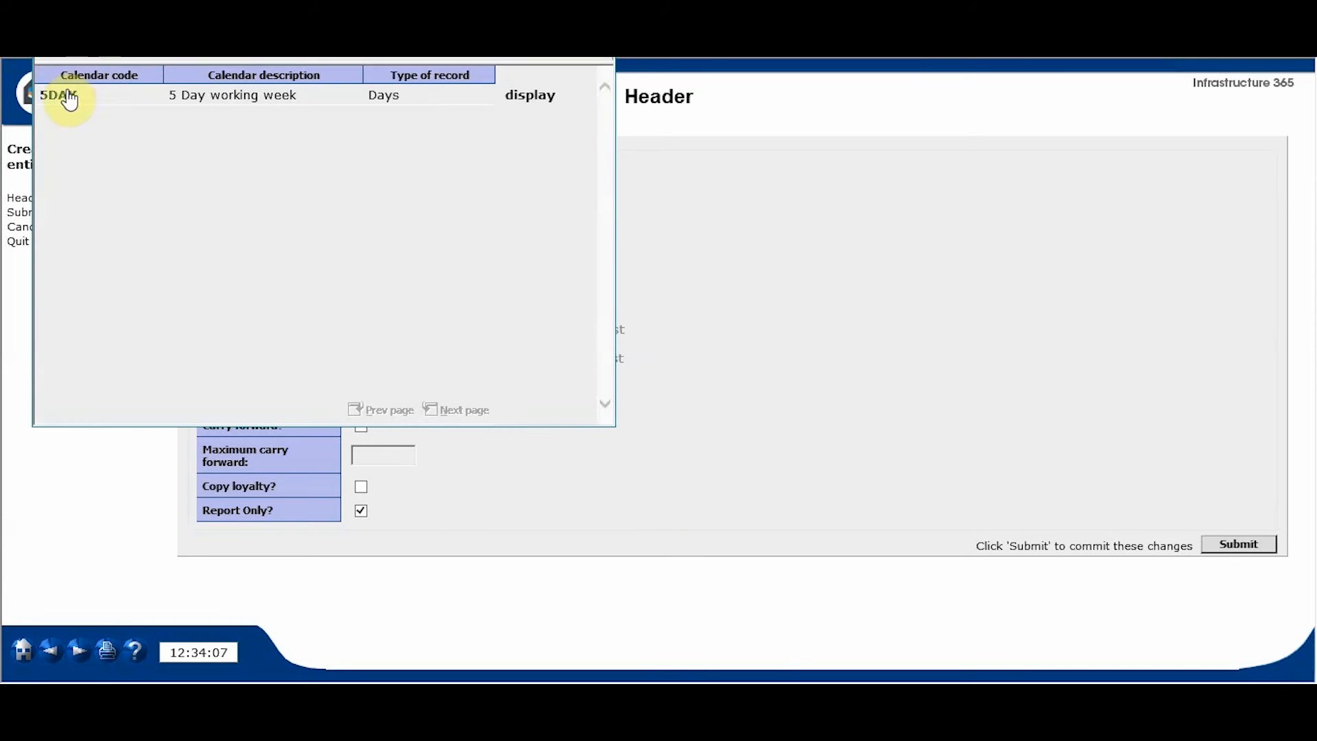
{"action": "left_click", "coordinate": [69, 98]}
{"action": "left_click", "coordinate": [469, 200]}
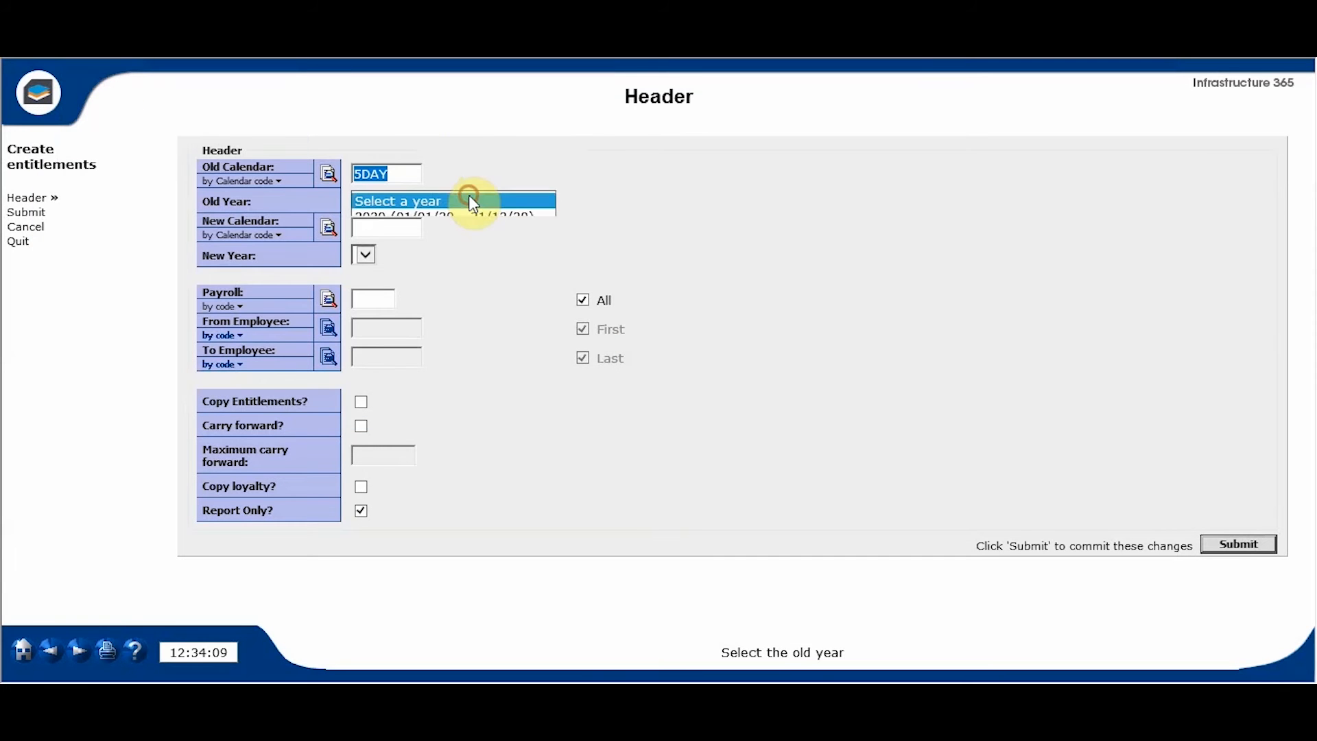
{"action": "left_click", "coordinate": [463, 230]}
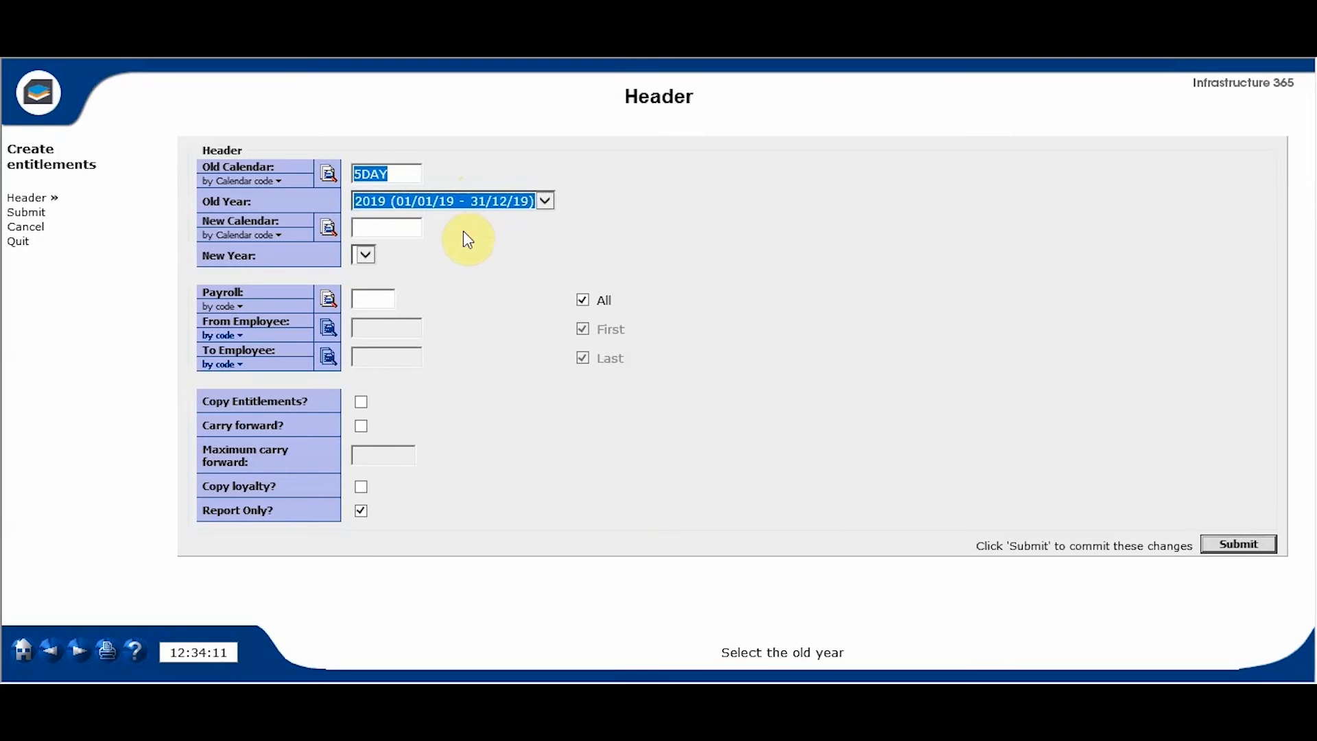
{"action": "left_click", "coordinate": [326, 231]}
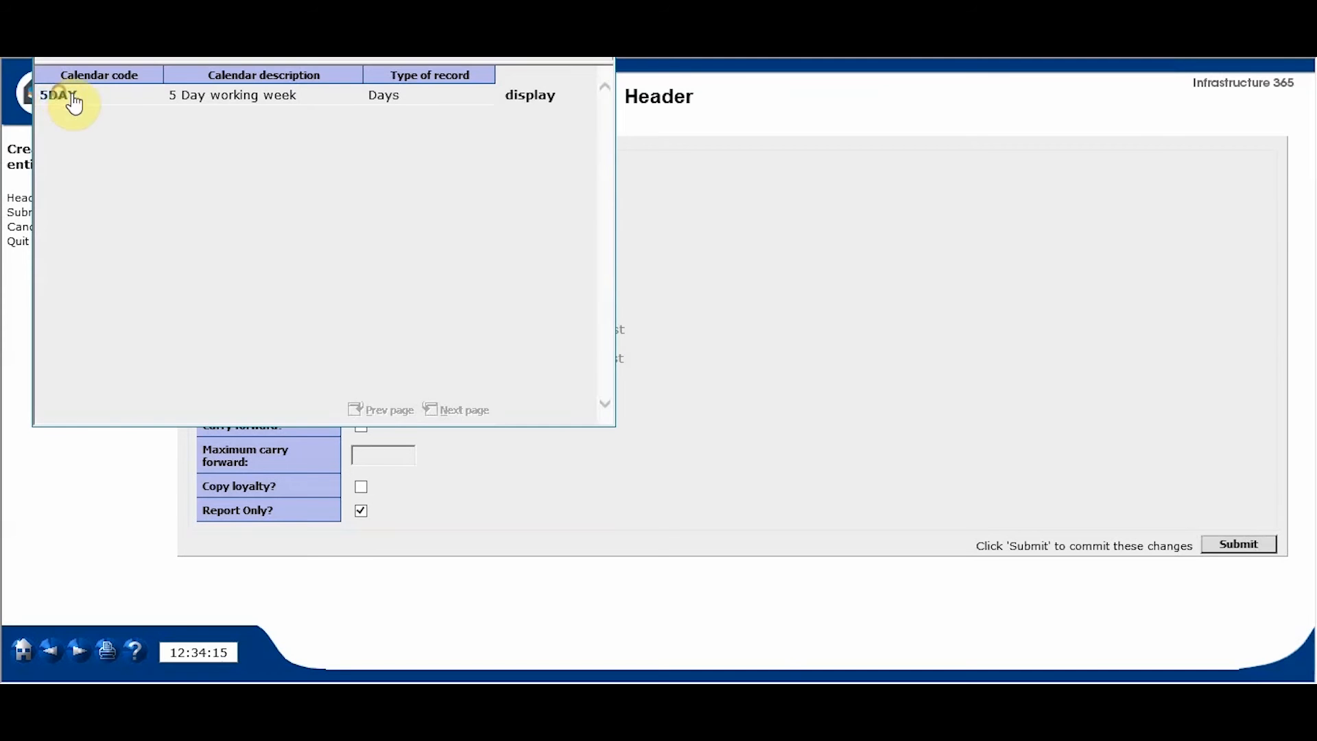
{"action": "left_click", "coordinate": [74, 103]}
{"action": "left_click", "coordinate": [489, 258]}
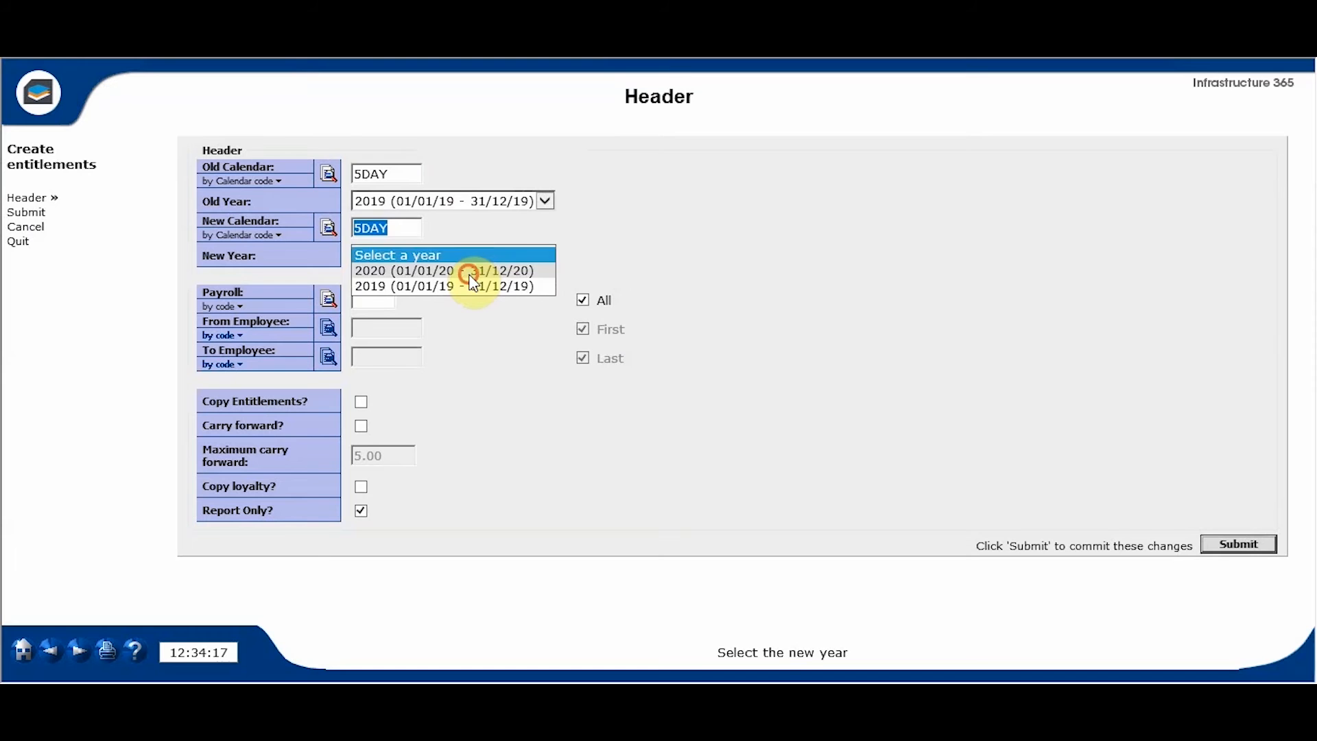
{"action": "left_click", "coordinate": [472, 275]}
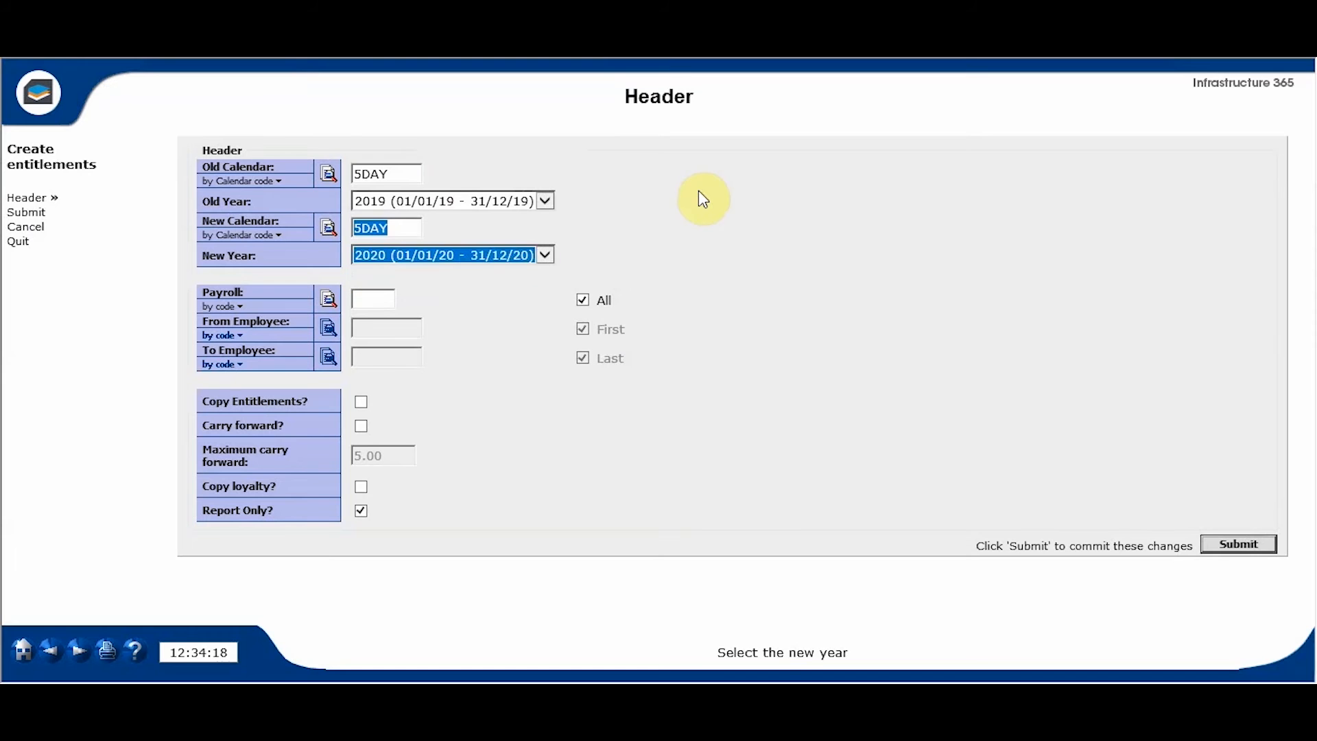
Set the payroll to MG and quit creating entitlements without submitting the form.
{"action": "left_click", "coordinate": [378, 300]}
{"action": "type", "text": "MG"}
{"action": "left_click", "coordinate": [669, 281]}
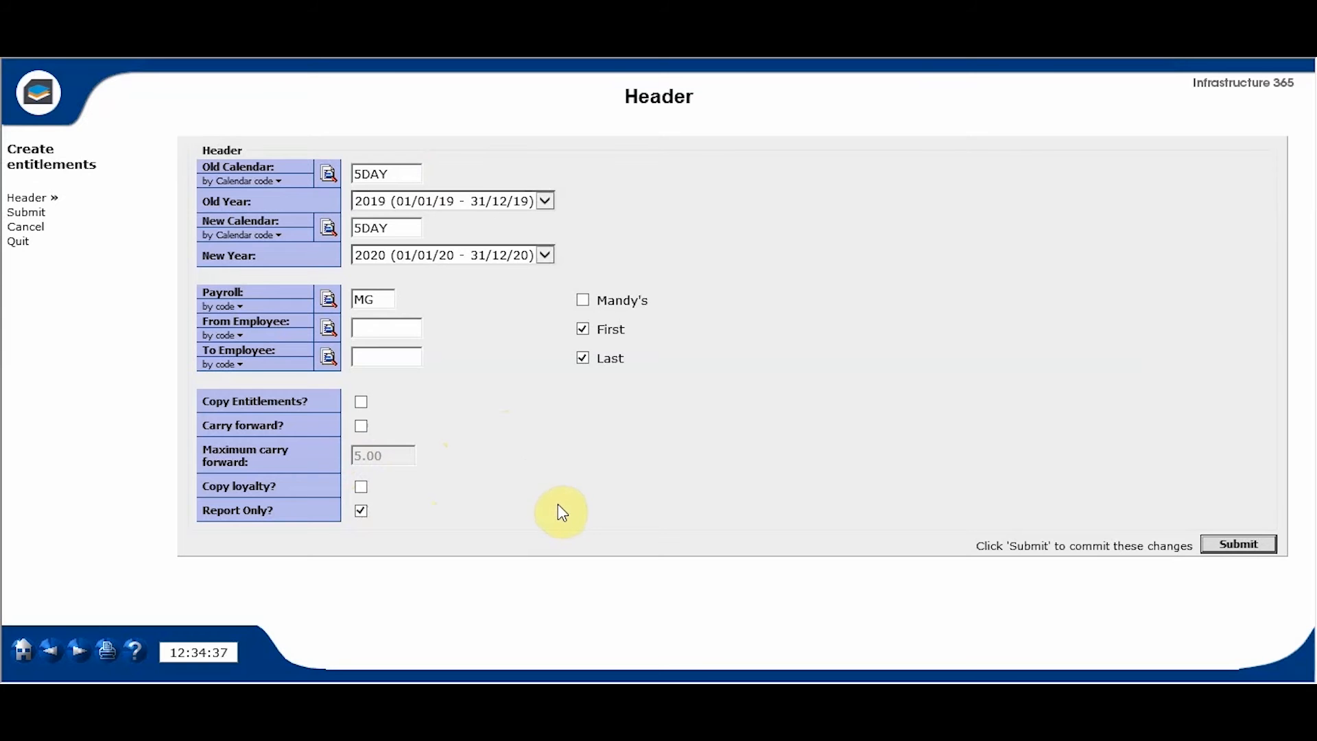
{"action": "left_click", "coordinate": [17, 241]}
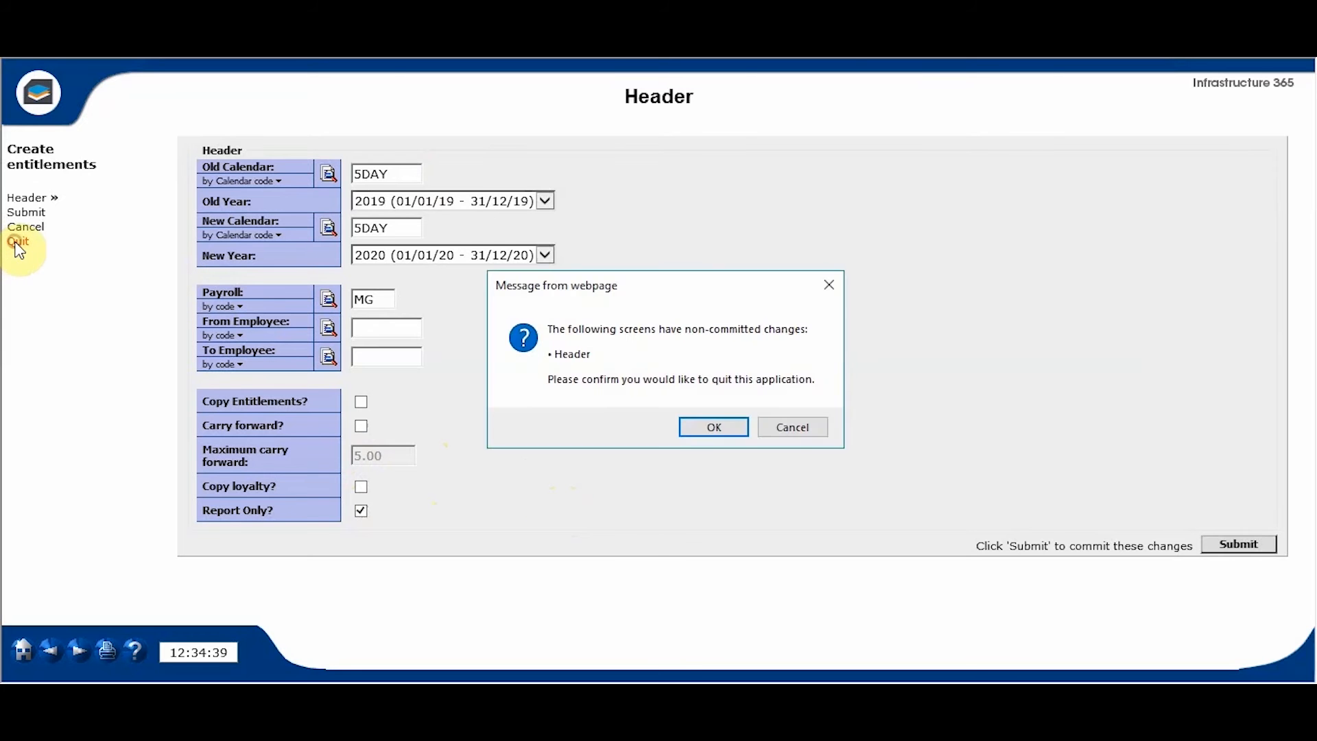
{"action": "left_click", "coordinate": [686, 431]}
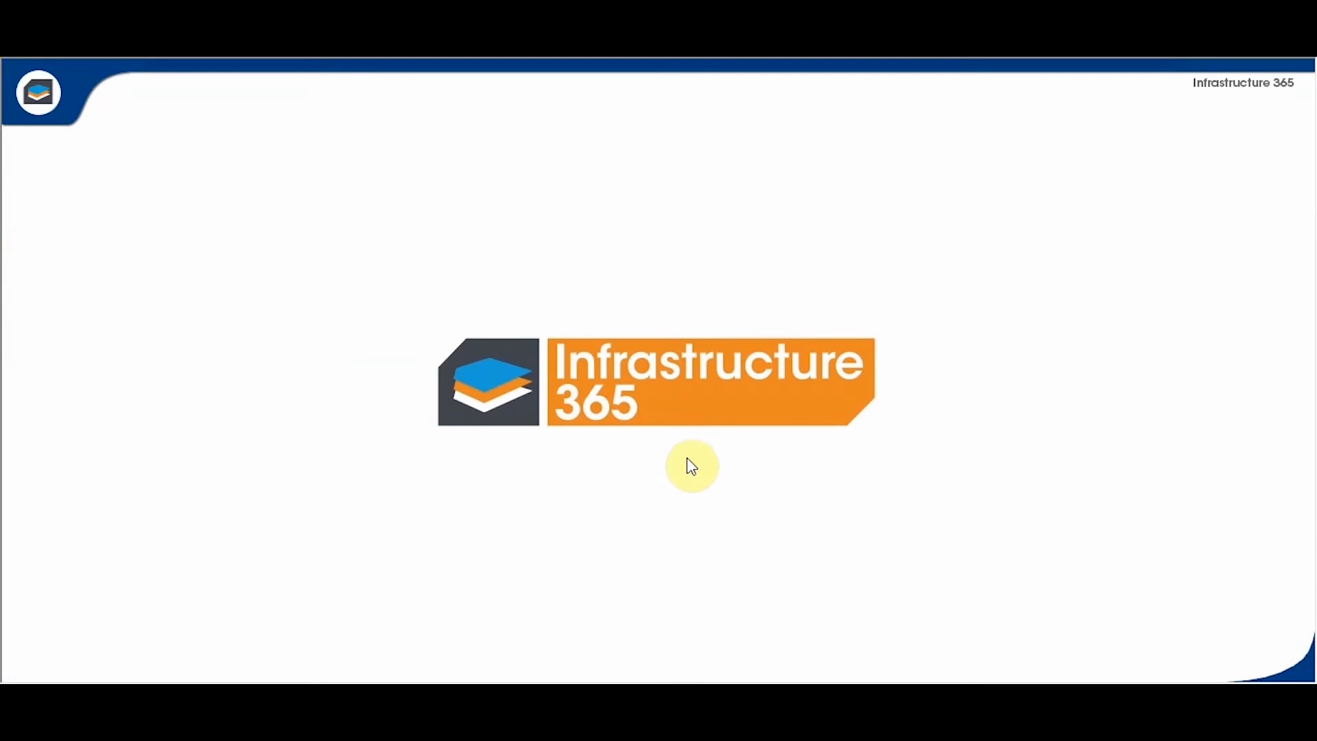
Open human resources reporting, check the available report types without choosing one, and quit.
{"action": "left_click", "coordinate": [34, 217]}
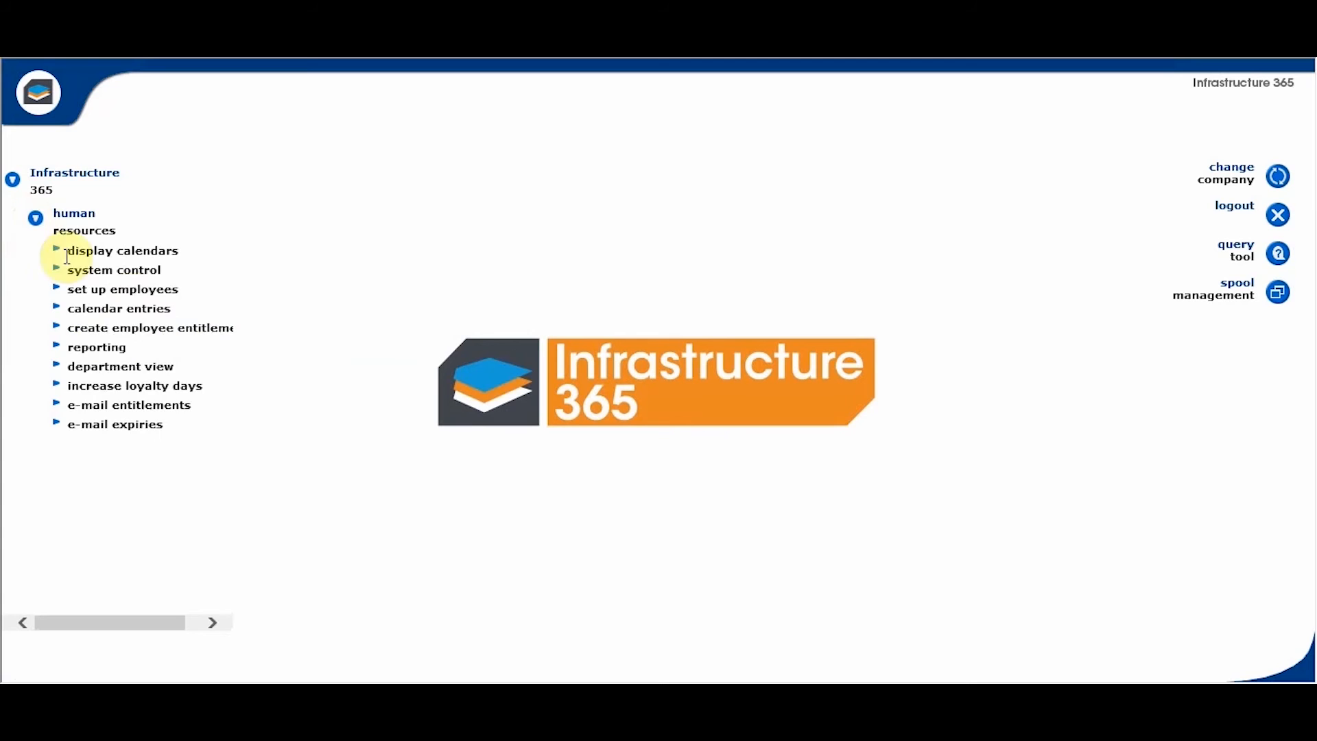
{"action": "left_click", "coordinate": [108, 347]}
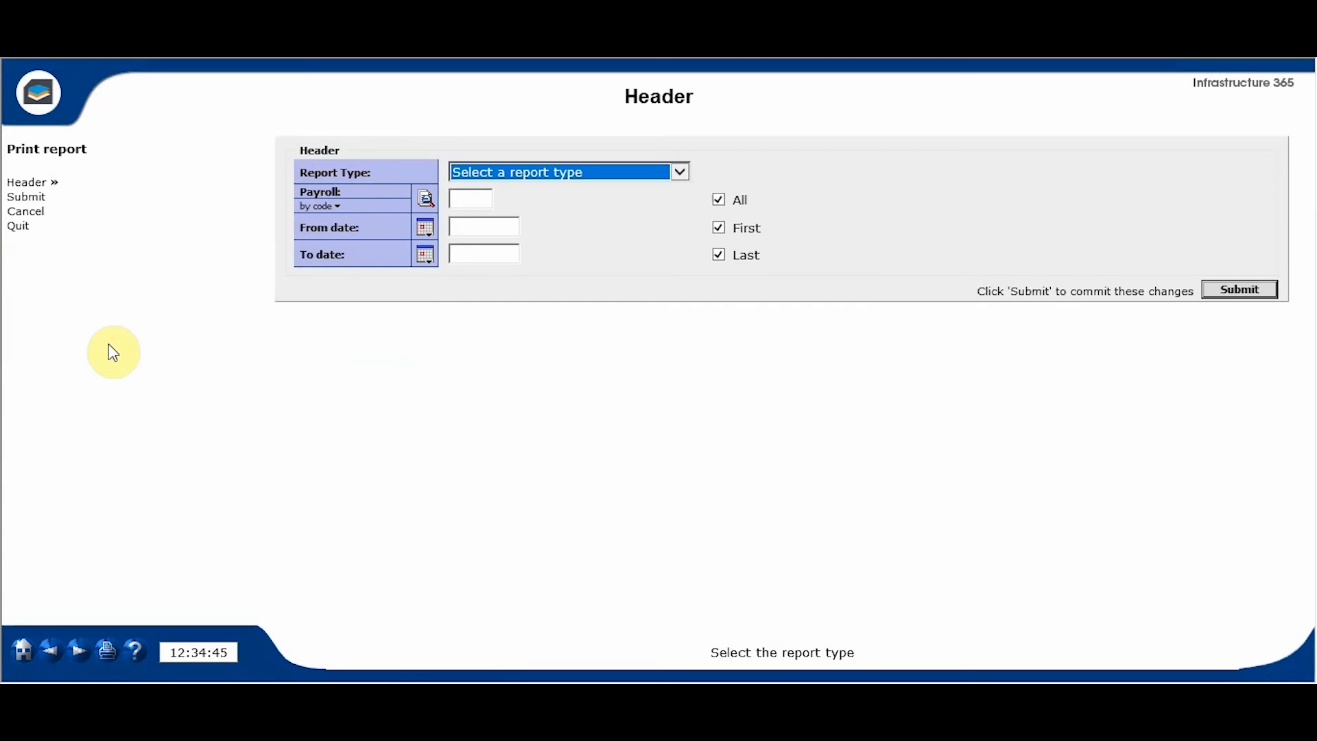
{"action": "left_click", "coordinate": [552, 173]}
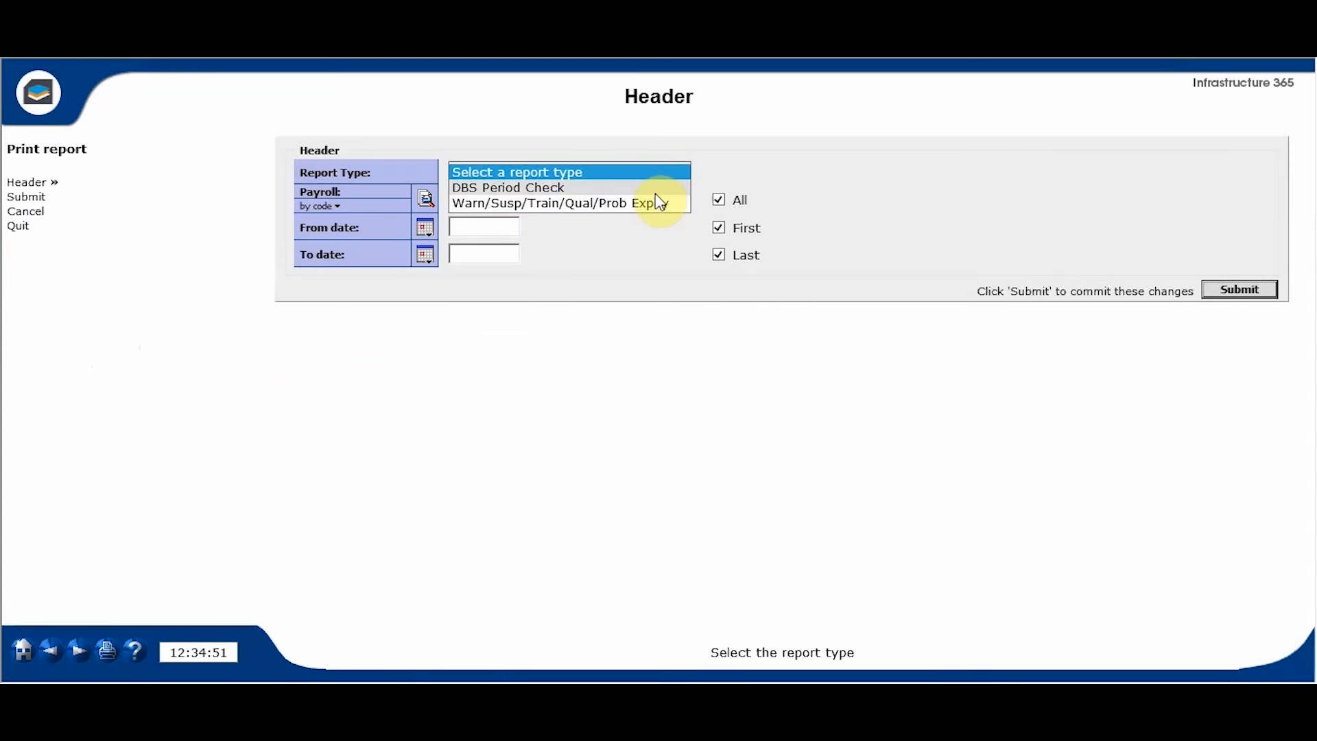
{"action": "left_click", "coordinate": [819, 156]}
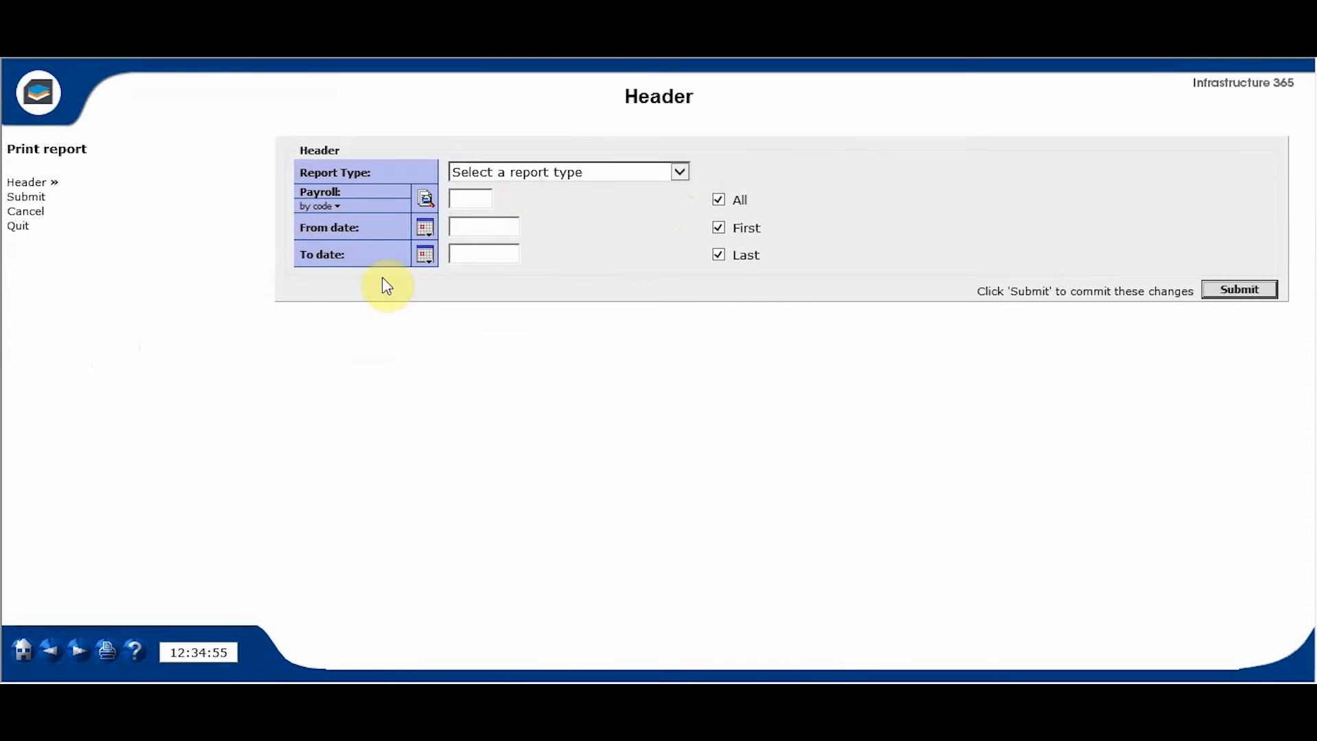
{"action": "left_click", "coordinate": [20, 225]}
Open the human resources department view and select the ADMIN department in payroll MG.
{"action": "left_click", "coordinate": [33, 221]}
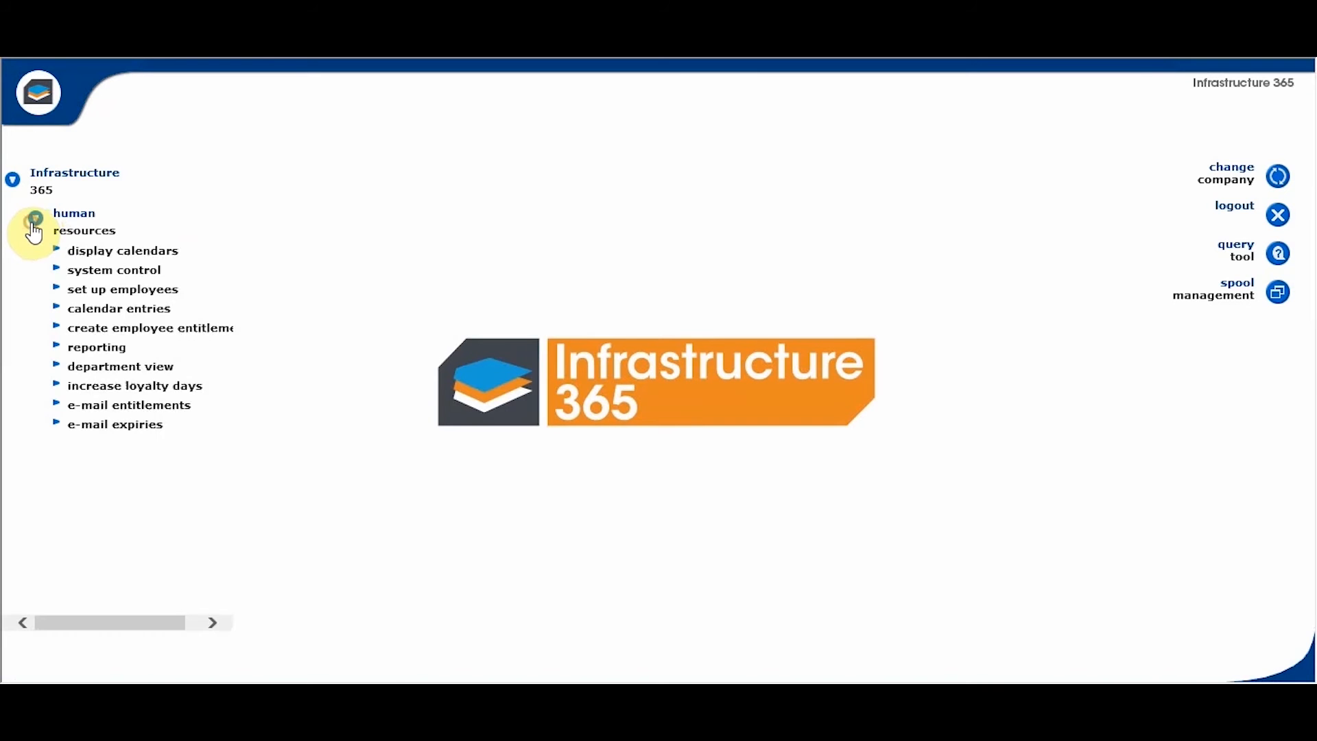
{"action": "left_click", "coordinate": [118, 371]}
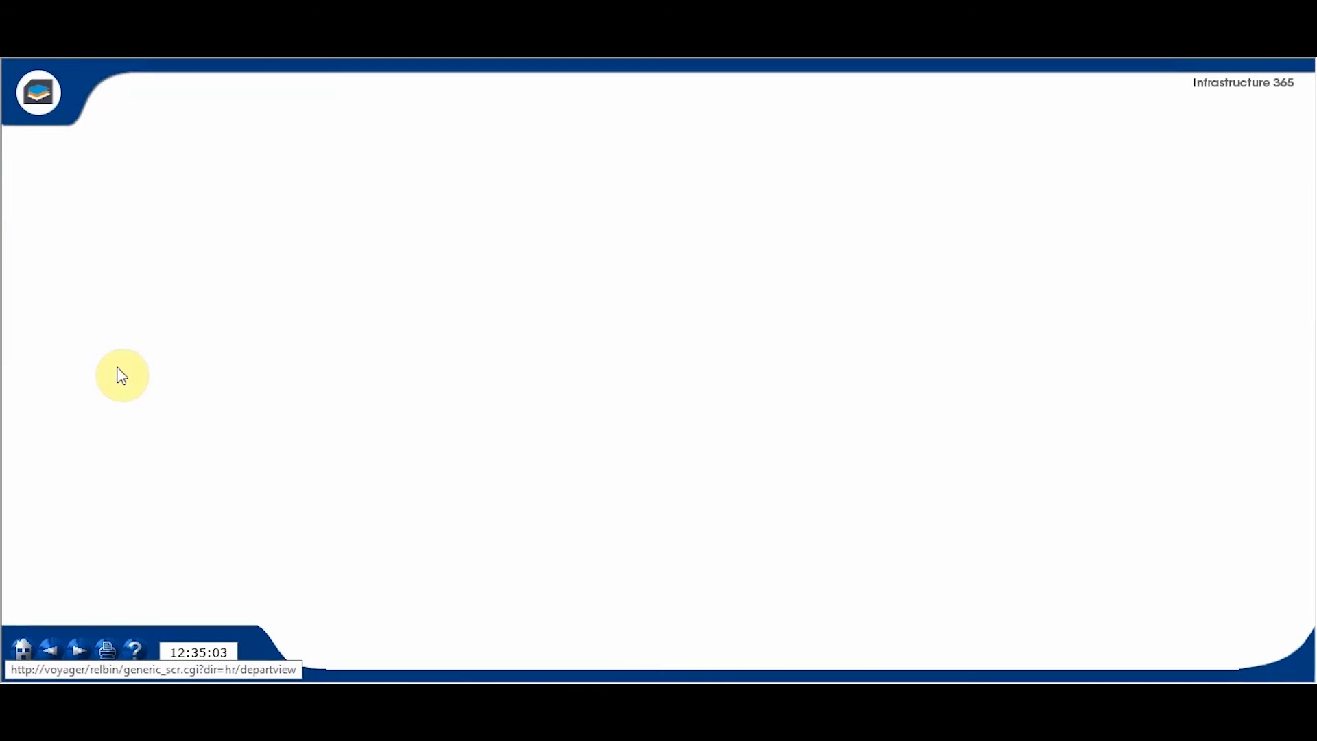
{"action": "type", "text": "MG"}
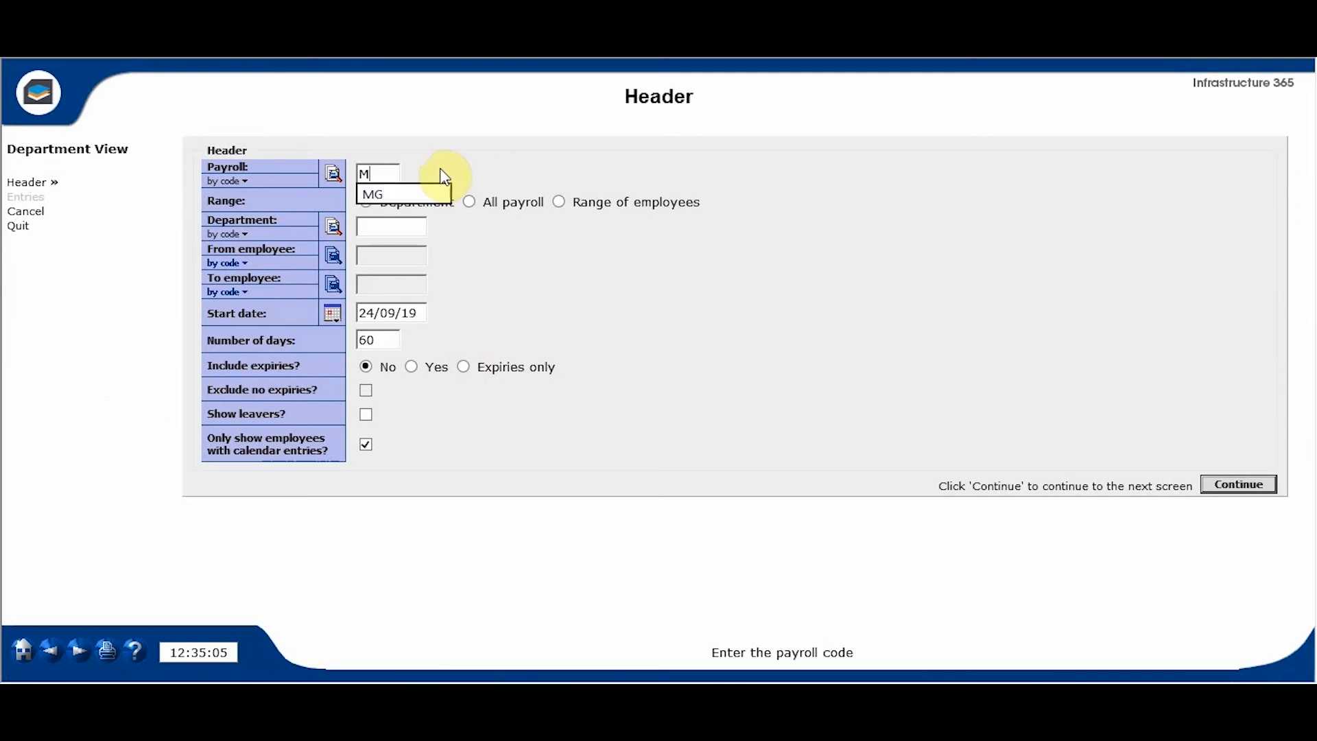
{"action": "left_click", "coordinate": [545, 245]}
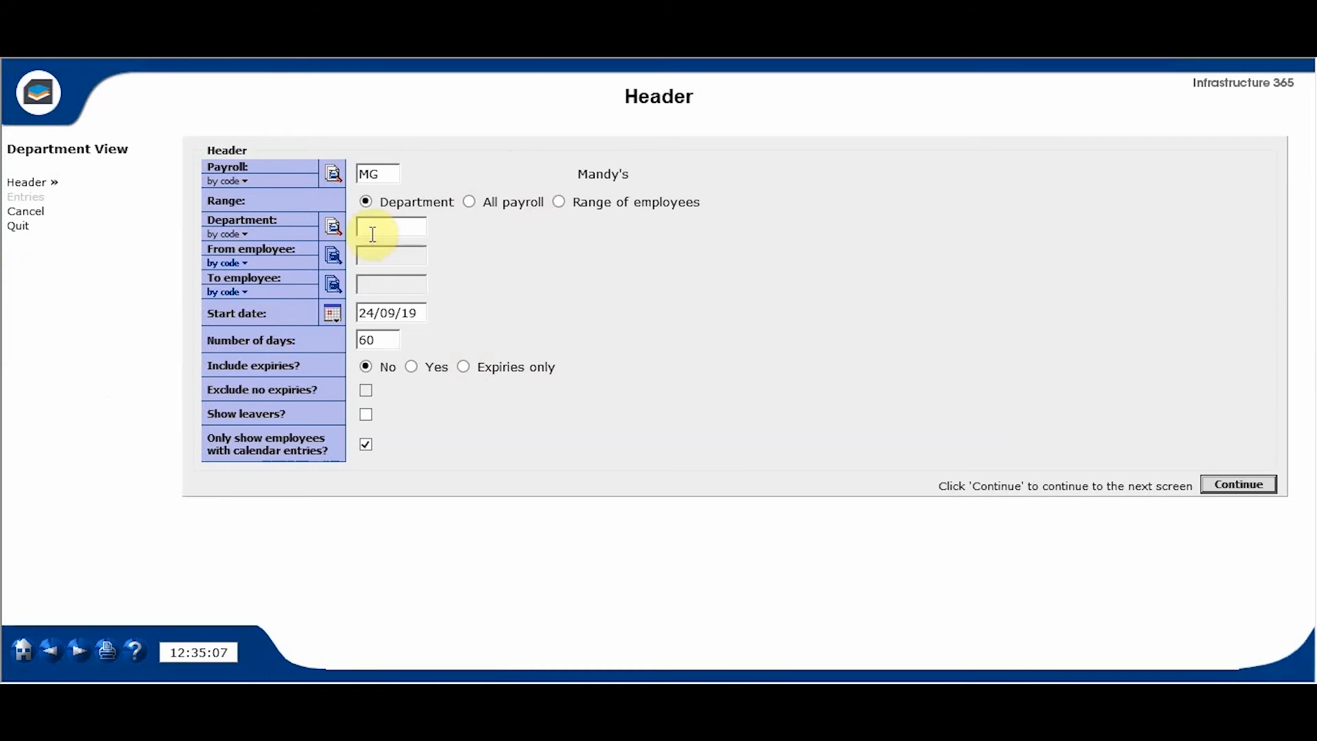
{"action": "left_click", "coordinate": [332, 228]}
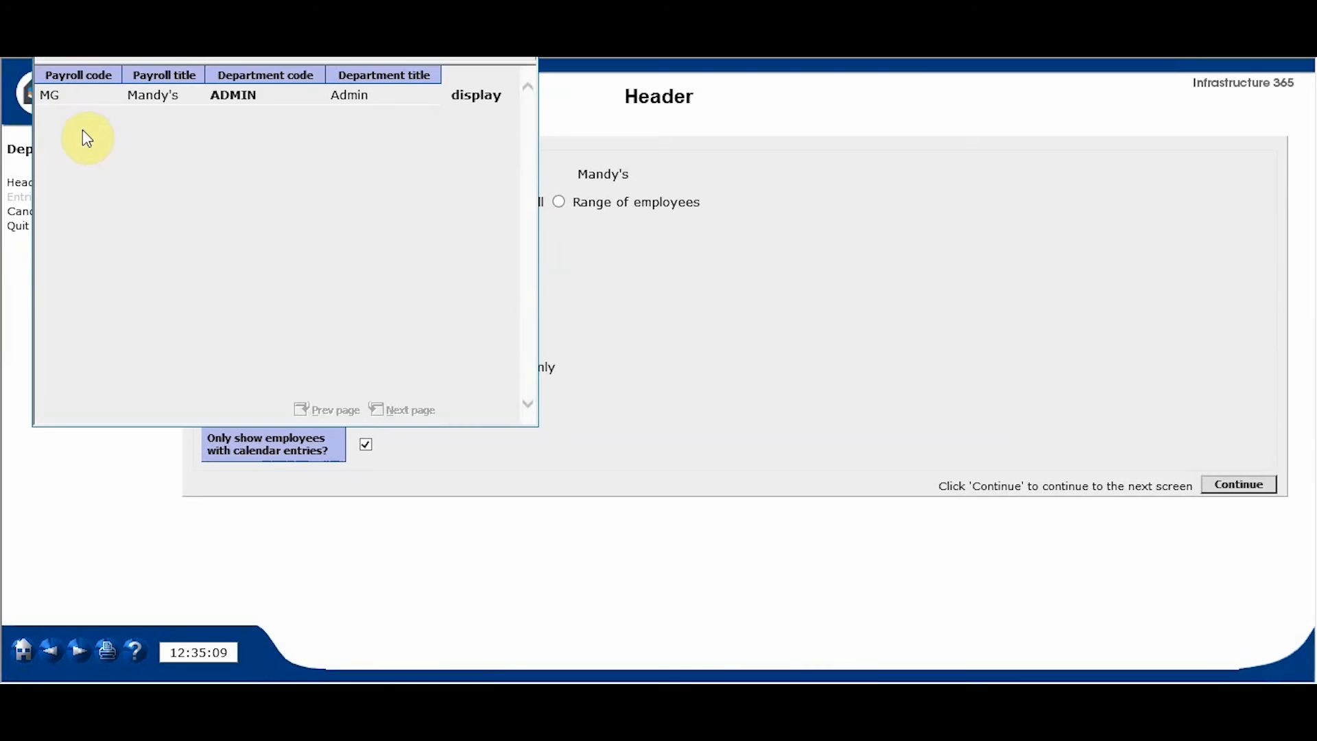
{"action": "left_click", "coordinate": [250, 96]}
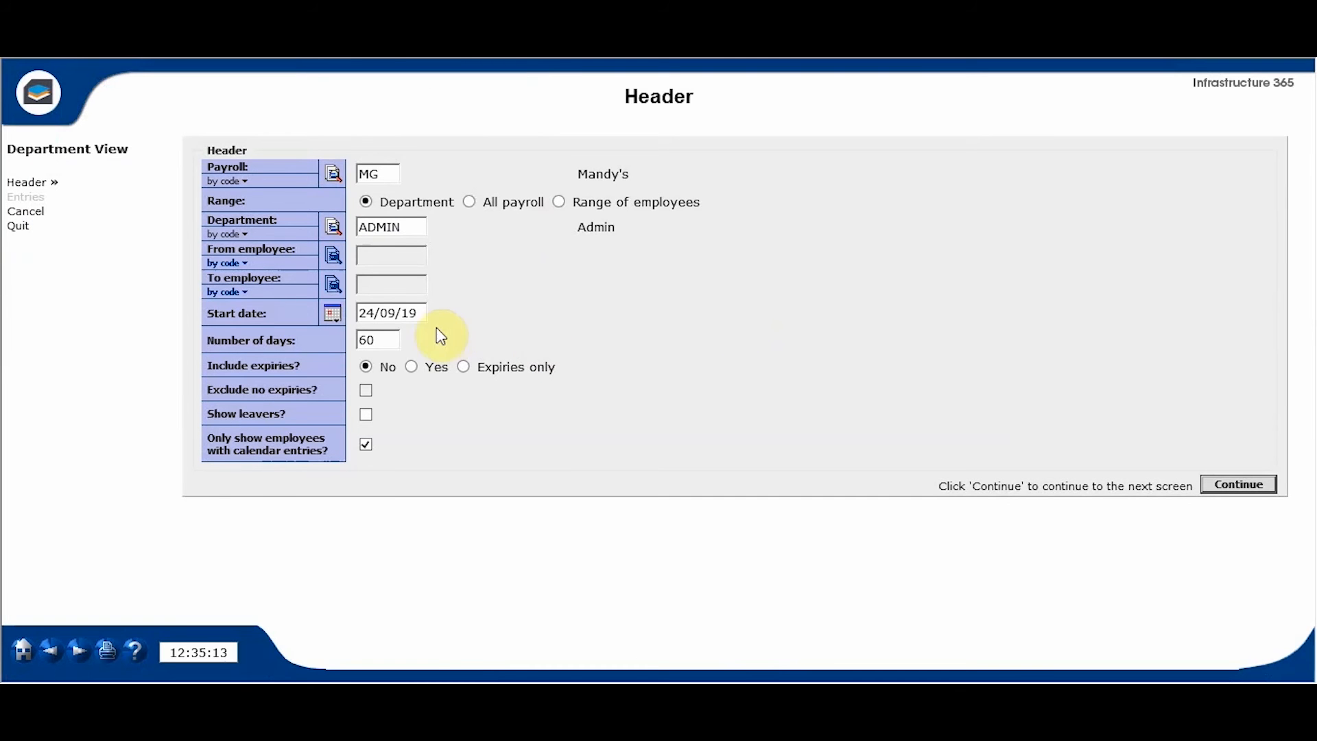
Set the start date to 01/01/19 and the number of days to 300, include expiries, and display the department's calendar entries.
{"action": "left_click", "coordinate": [411, 313]}
{"action": "type", "text": "01/01/19"}
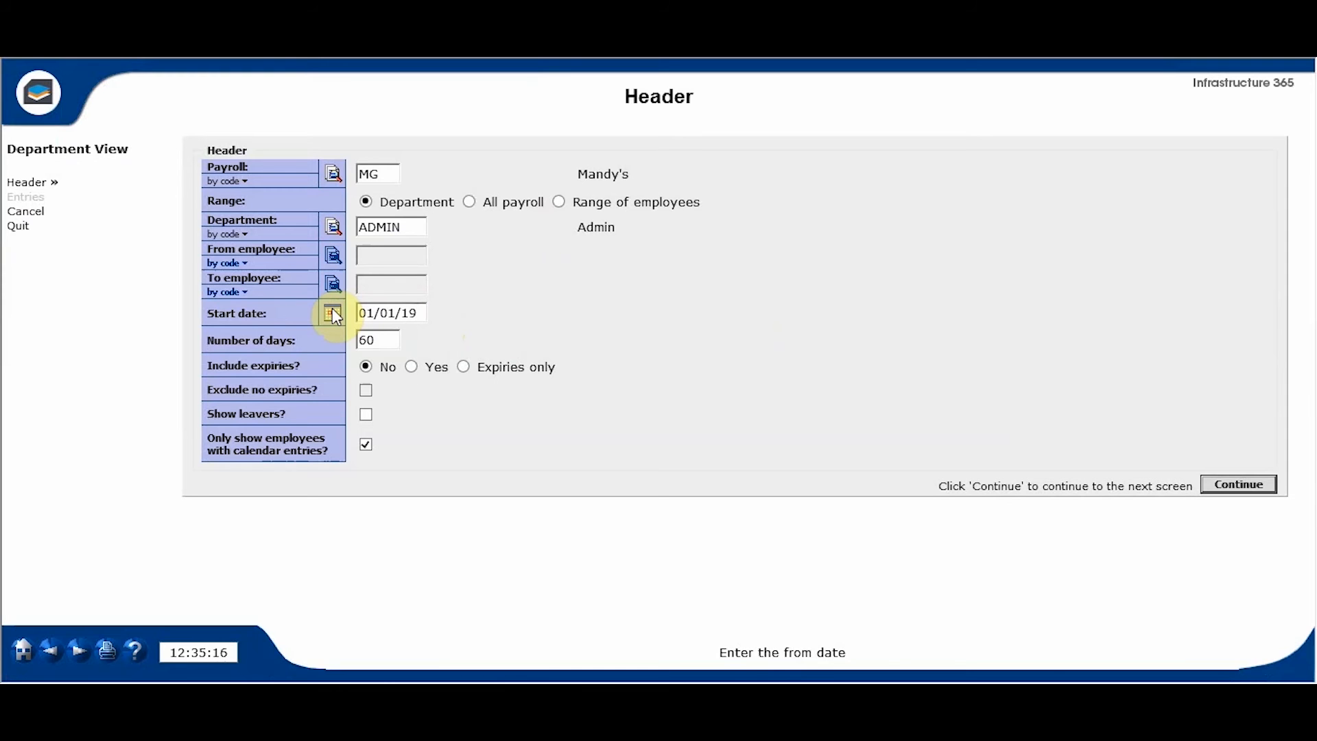
{"action": "key", "text": "Tab"}
{"action": "type", "text": "300"}
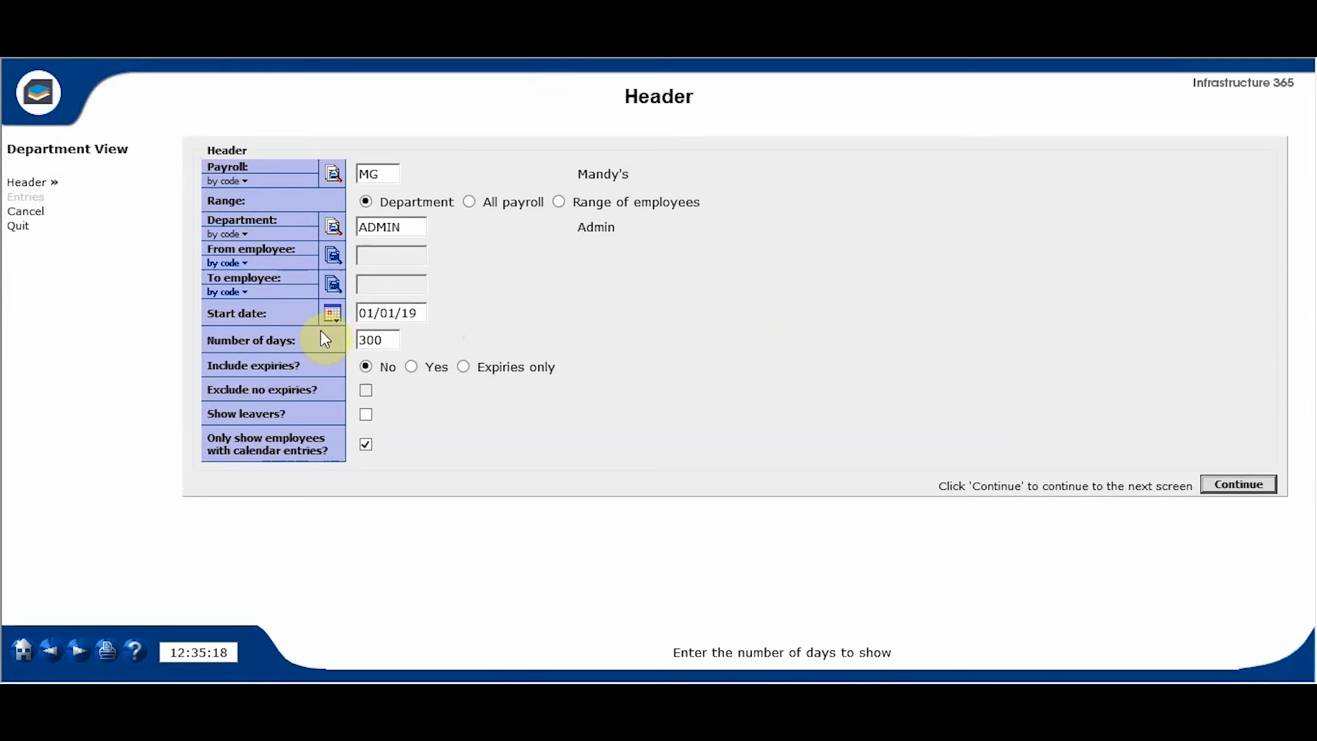
{"action": "left_click", "coordinate": [684, 347]}
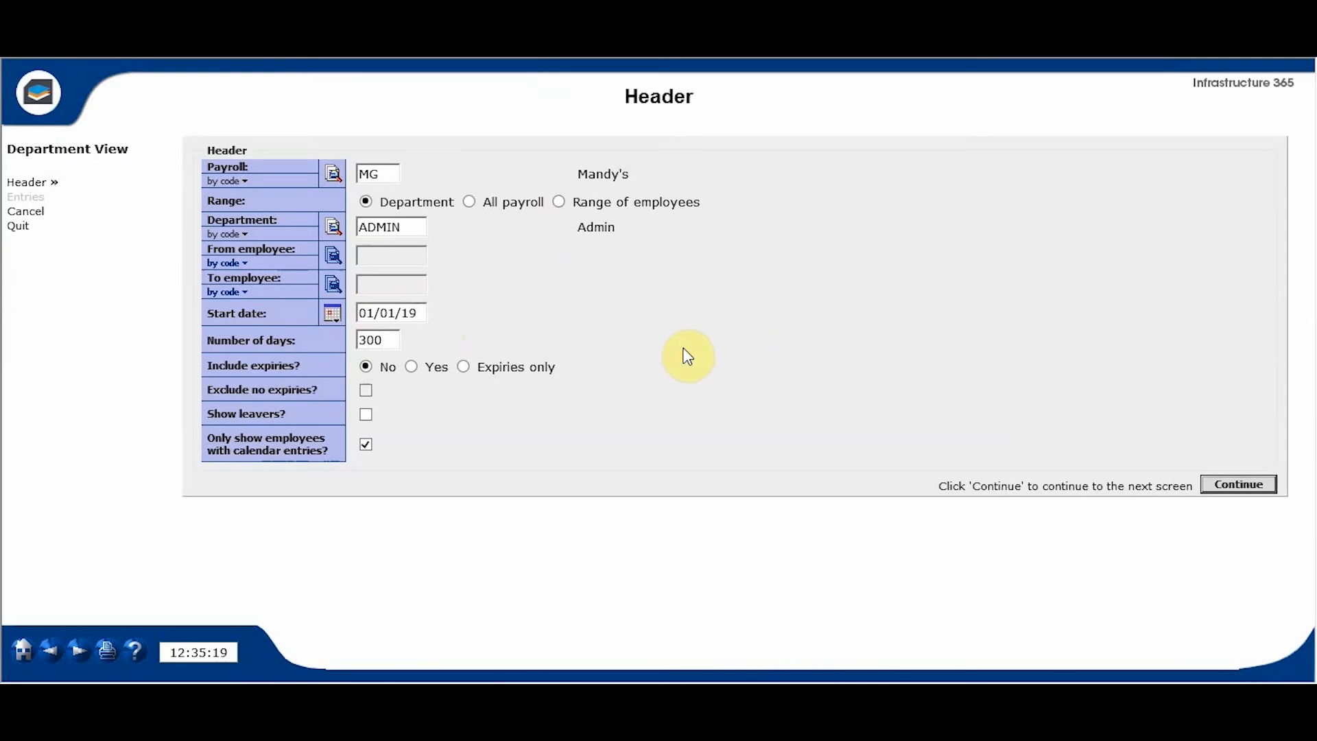
{"action": "left_click", "coordinate": [412, 367]}
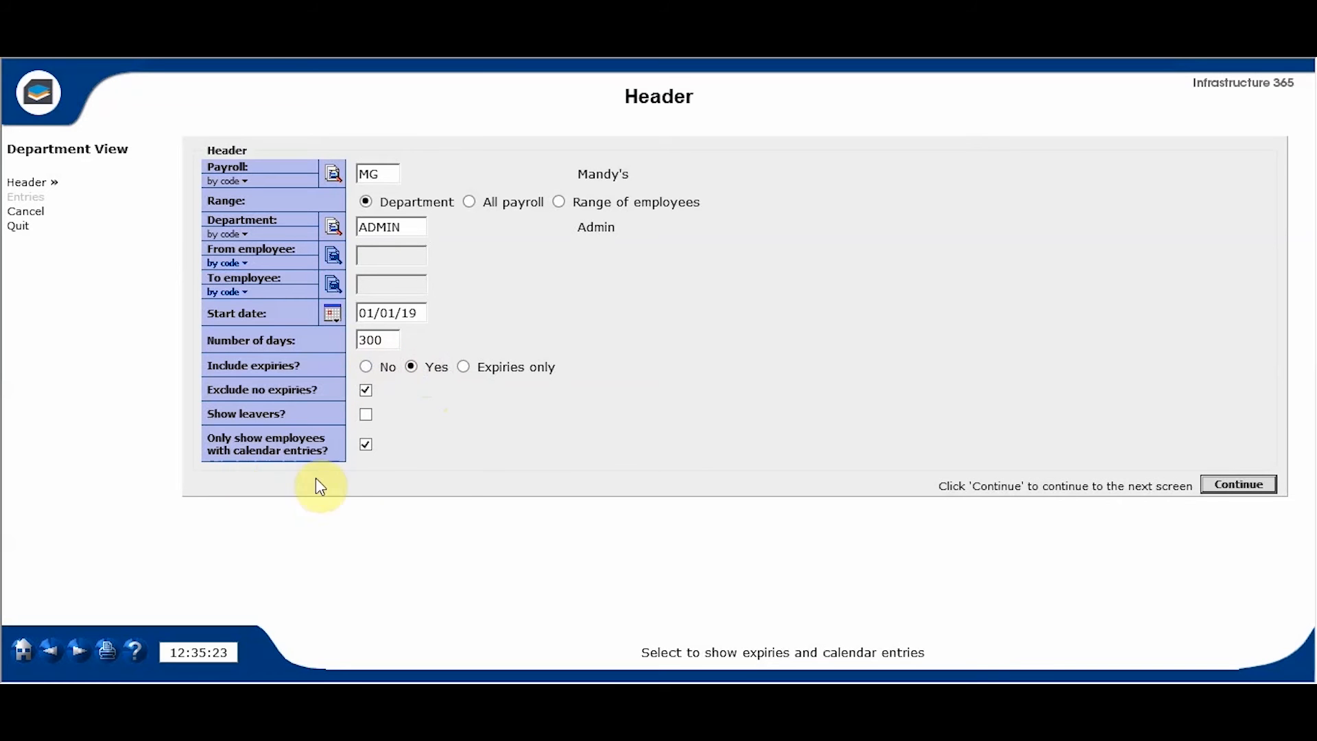
{"action": "left_click", "coordinate": [1239, 486]}
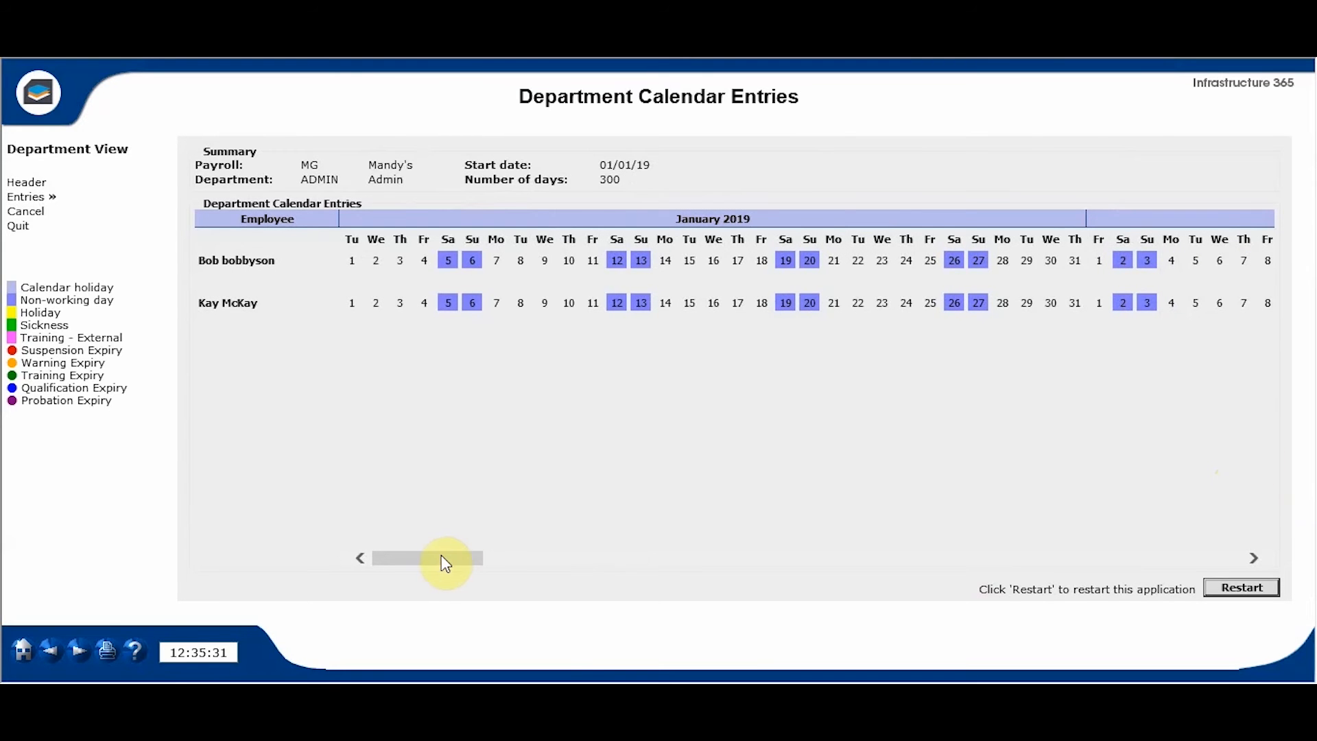
Examine the department's calendar entries and expiries from January through June 2019, and quit the department view.
{"action": "left_click_drag", "start_coordinate": [443, 558], "coordinate": [609, 476]}
{"action": "left_click", "coordinate": [606, 474]}
{"action": "mouse_move", "coordinate": [526, 283]}
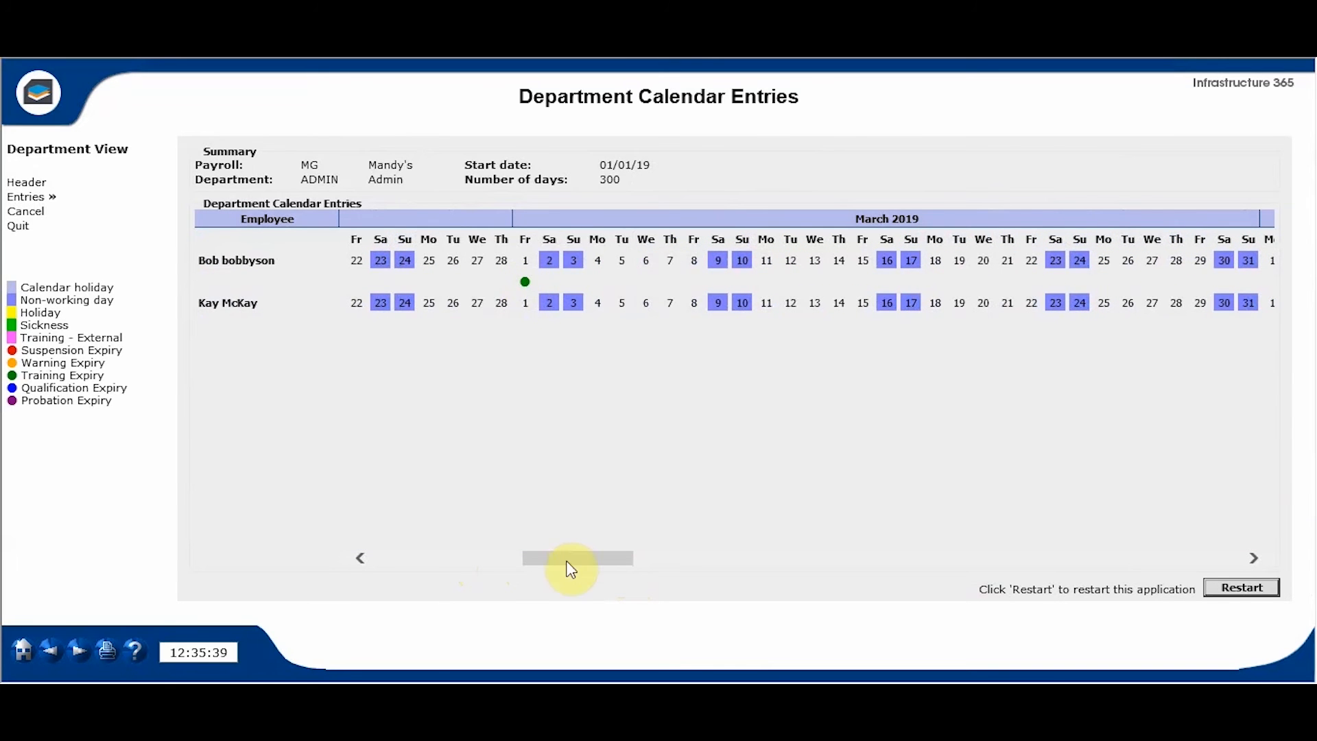
{"action": "left_click_drag", "start_coordinate": [567, 564], "coordinate": [809, 536]}
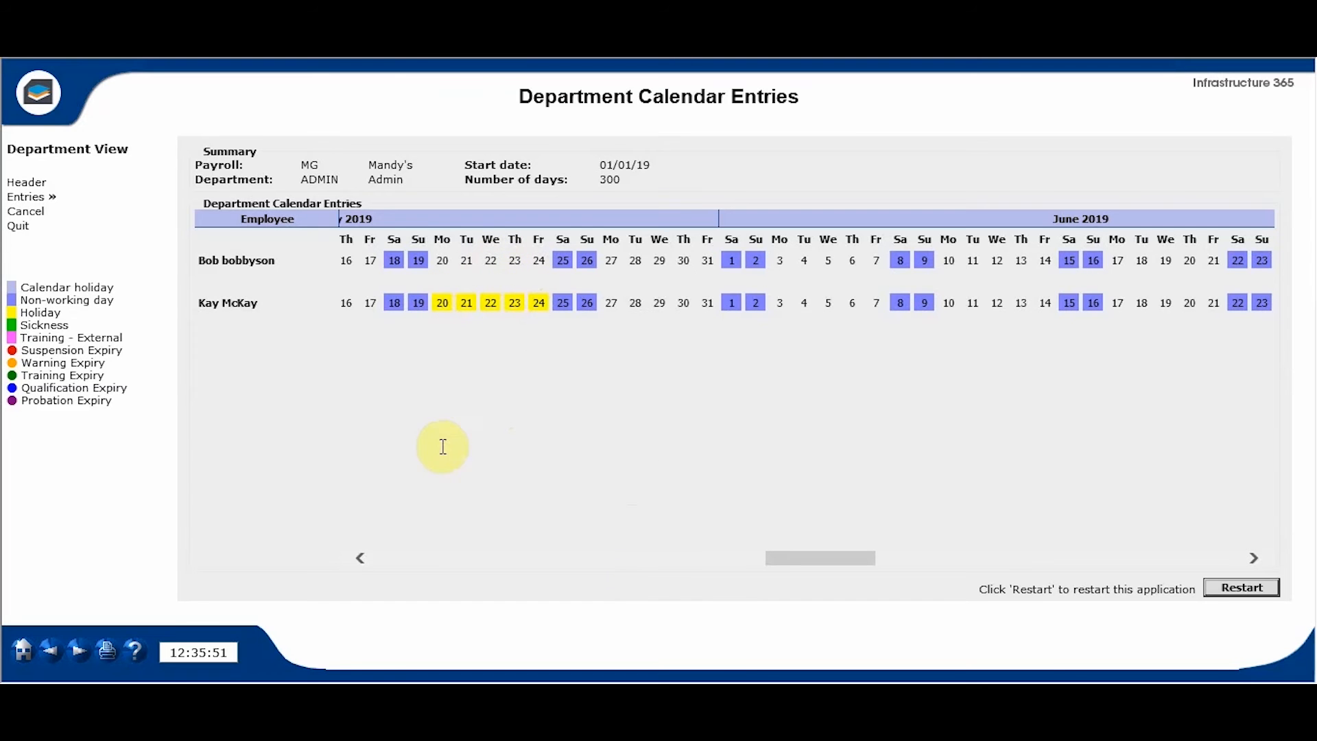
{"action": "left_click", "coordinate": [18, 226]}
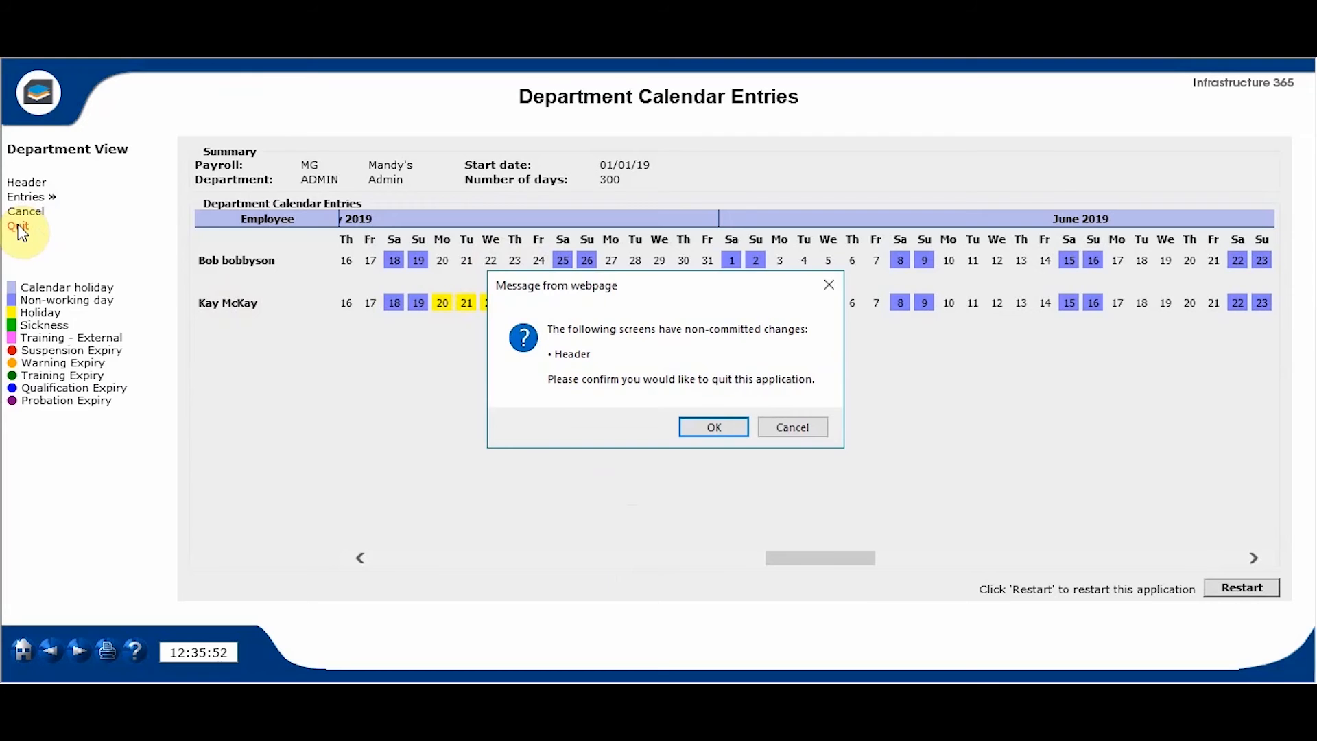
{"action": "left_click", "coordinate": [693, 426]}
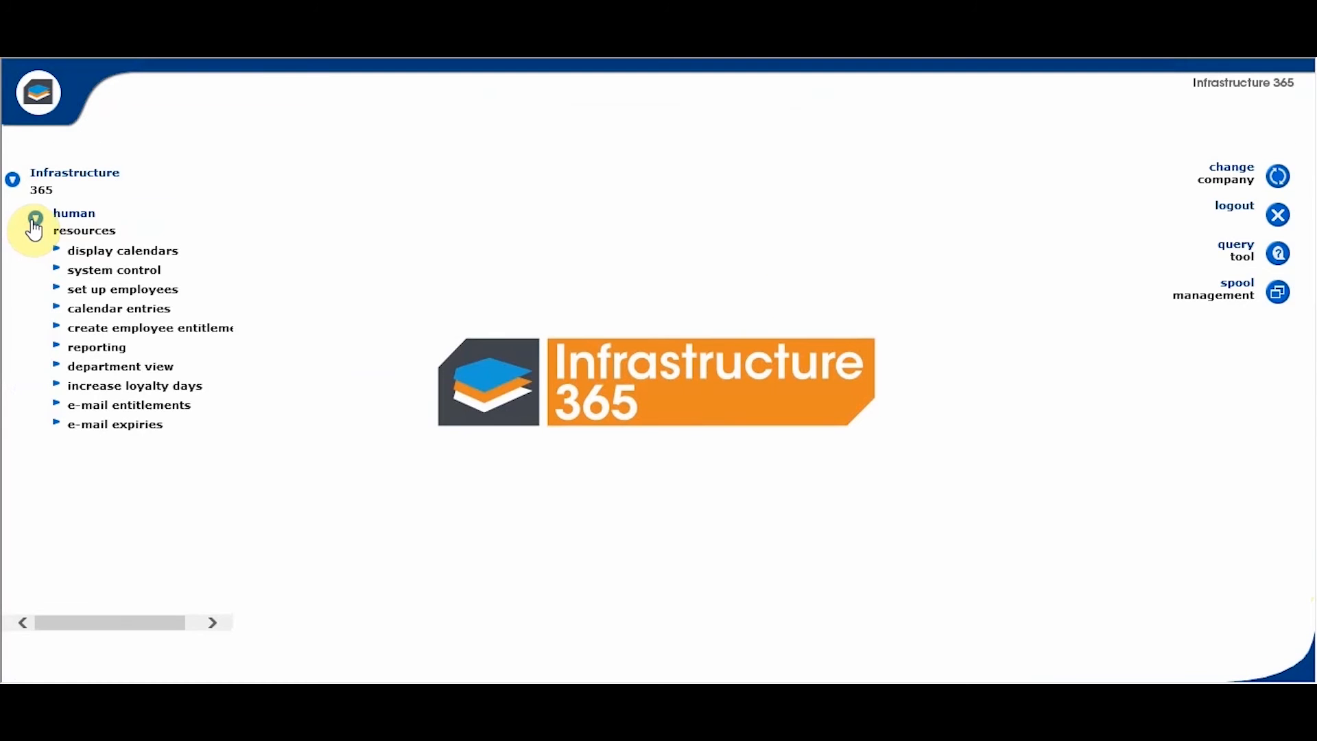
E-mail the remaining entitlements to all employees in payroll MG with Report Only turned off, and return to the blank form.
{"action": "left_click", "coordinate": [158, 410]}
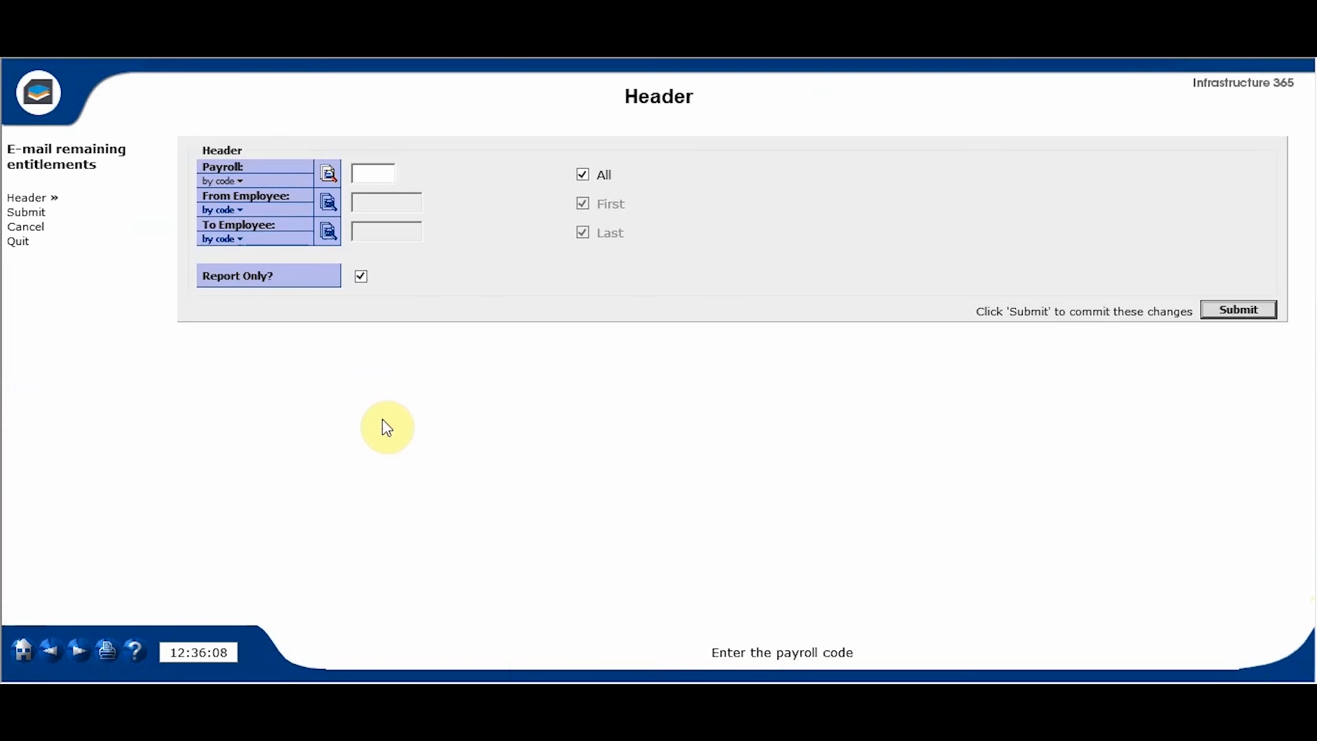
{"action": "type", "text": "MG"}
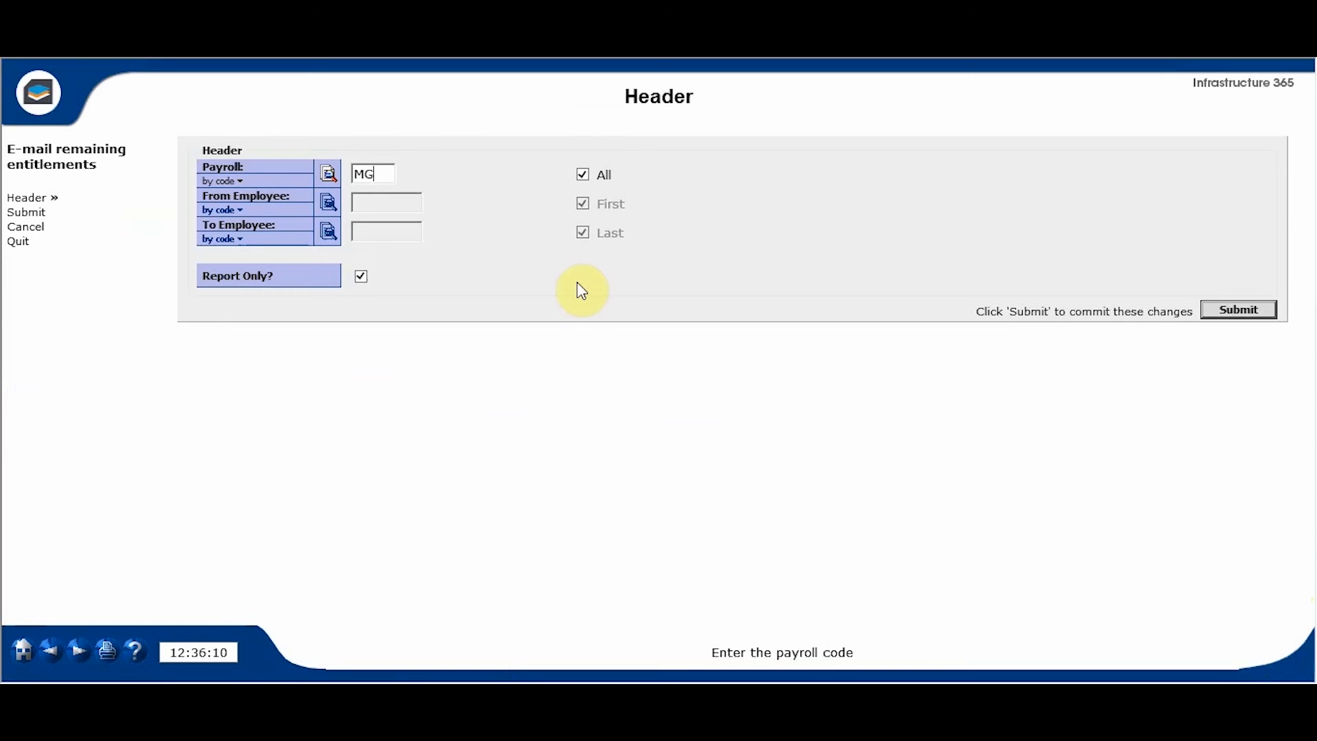
{"action": "key", "text": "Tab"}
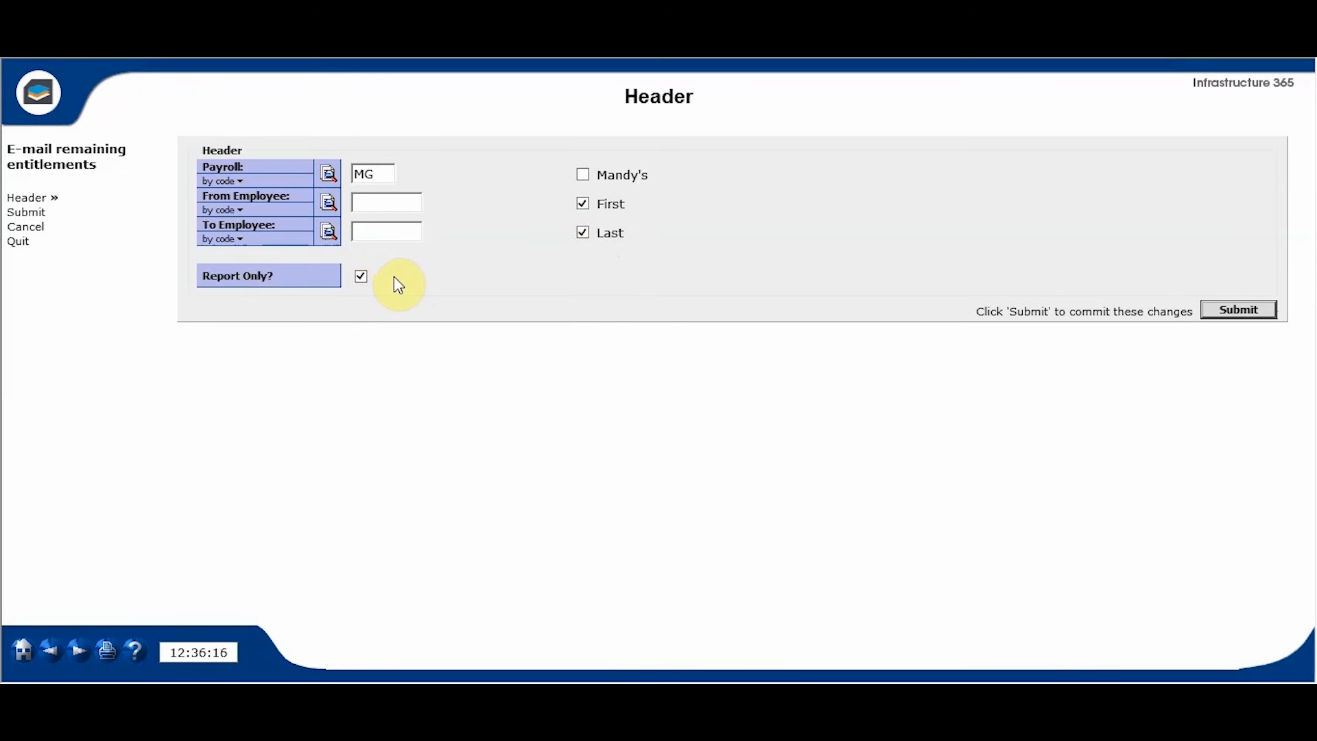
{"action": "left_click", "coordinate": [360, 278]}
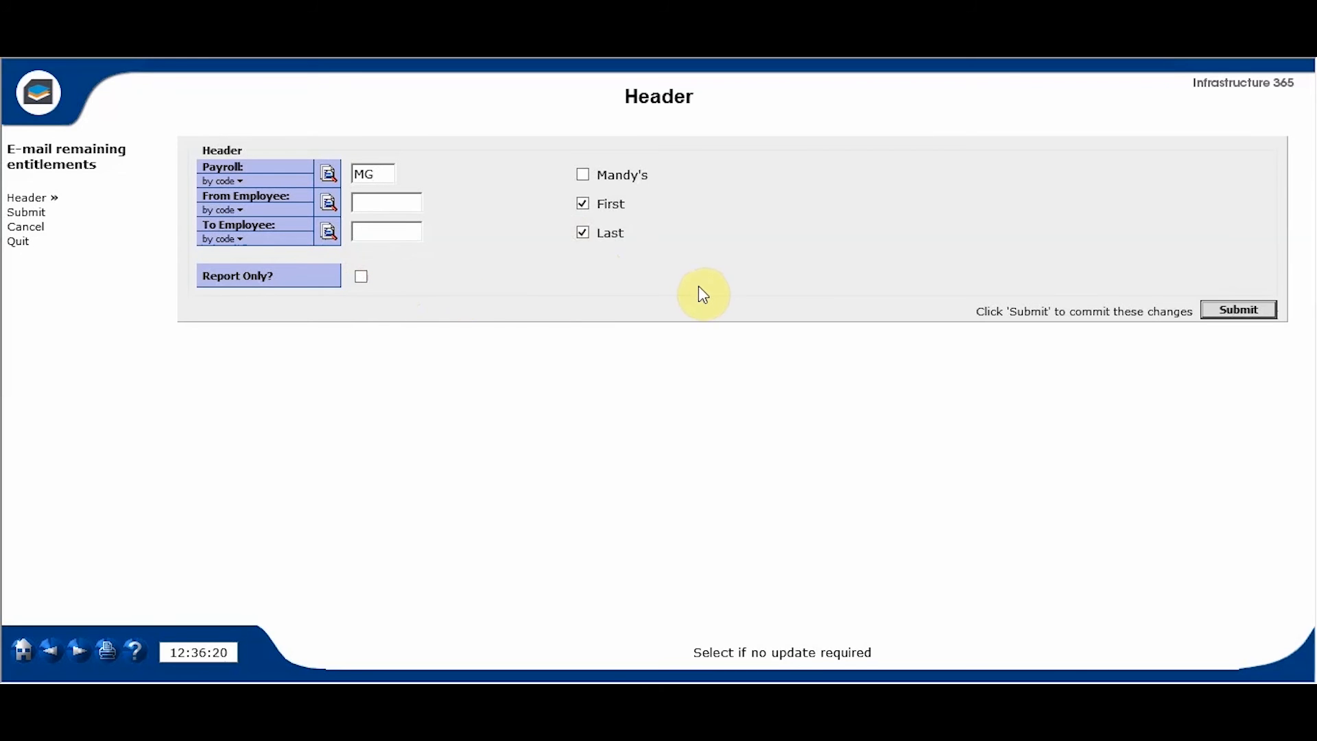
{"action": "left_click", "coordinate": [1243, 308]}
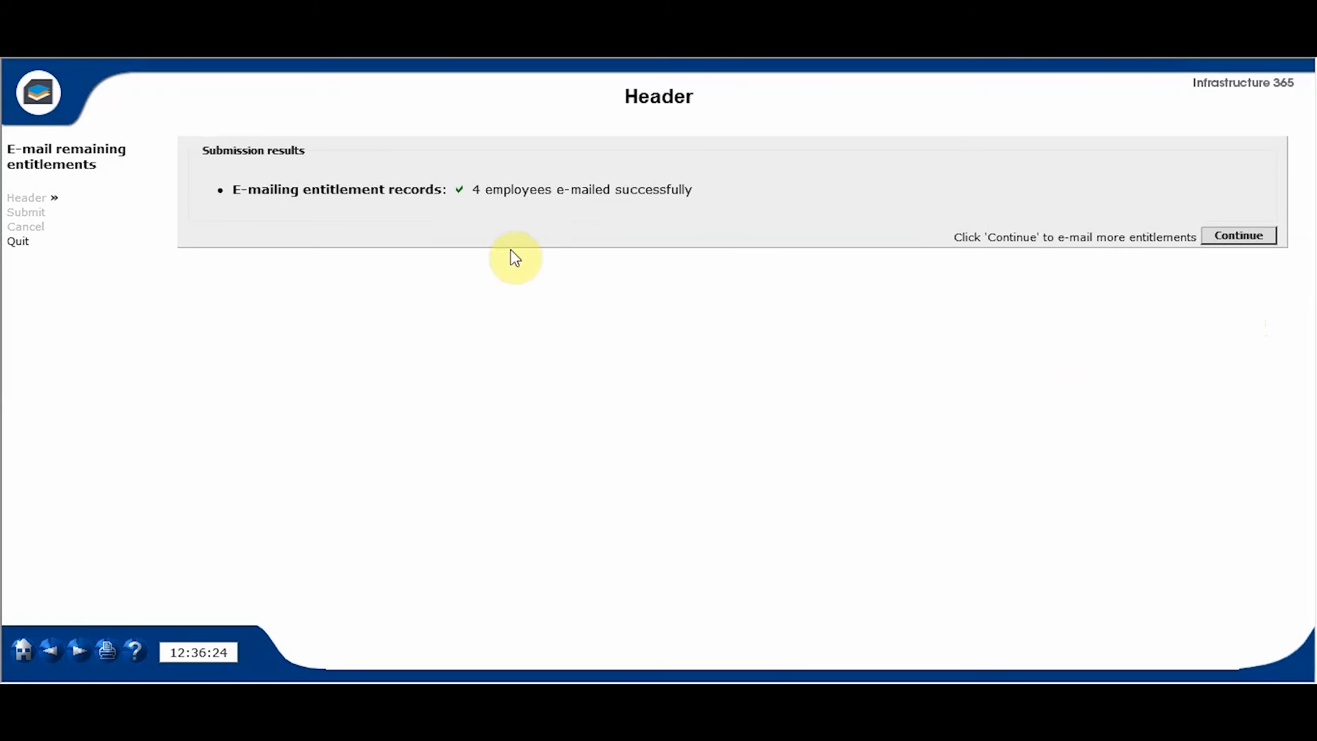
{"action": "left_click", "coordinate": [1247, 234]}
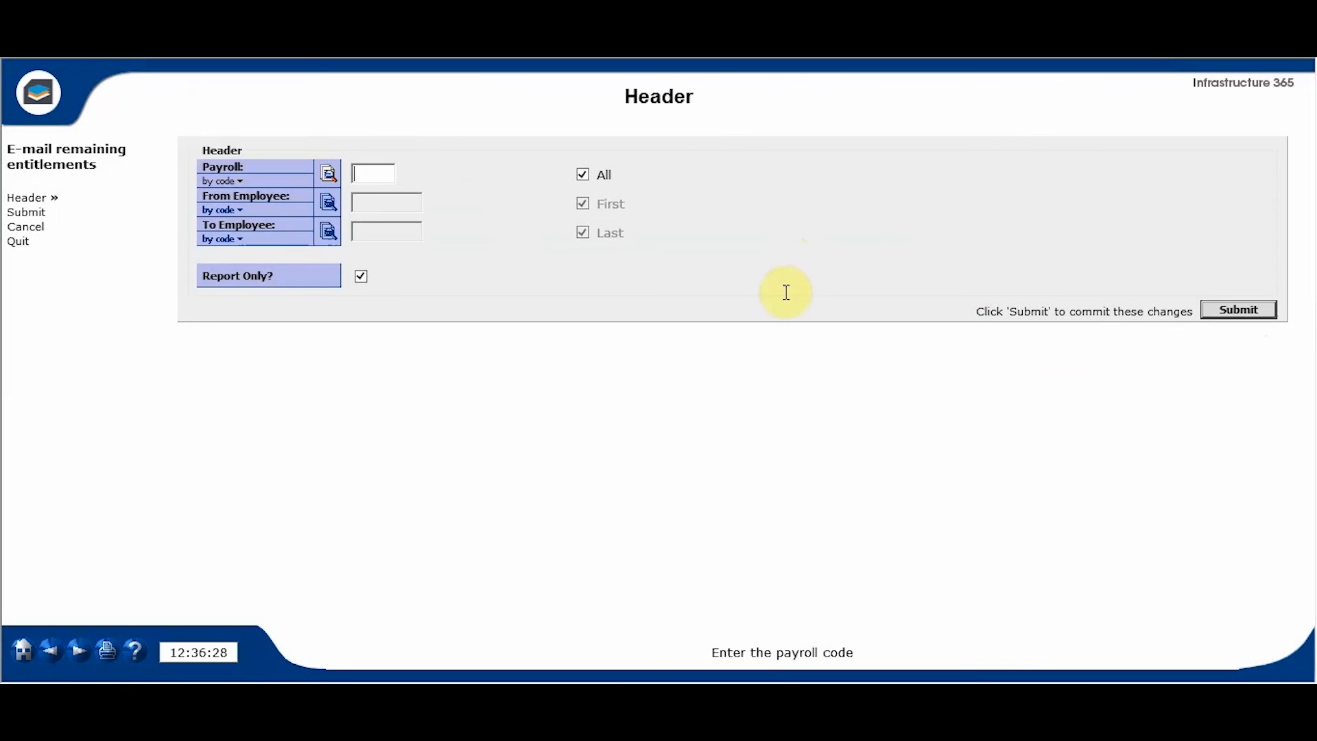
Open spool management and list the spooled files for printer 19. Email Printer.
{"action": "left_click", "coordinate": [106, 651]}
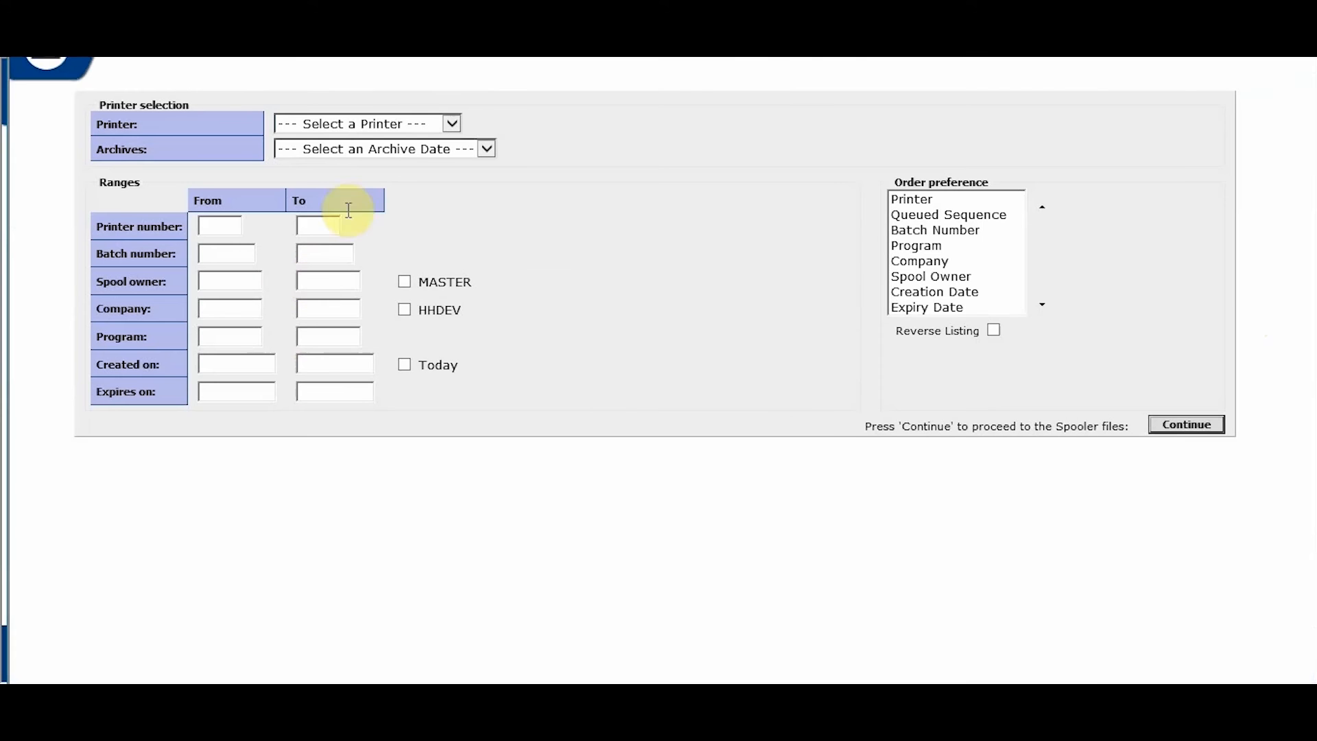
{"action": "left_click", "coordinate": [393, 122]}
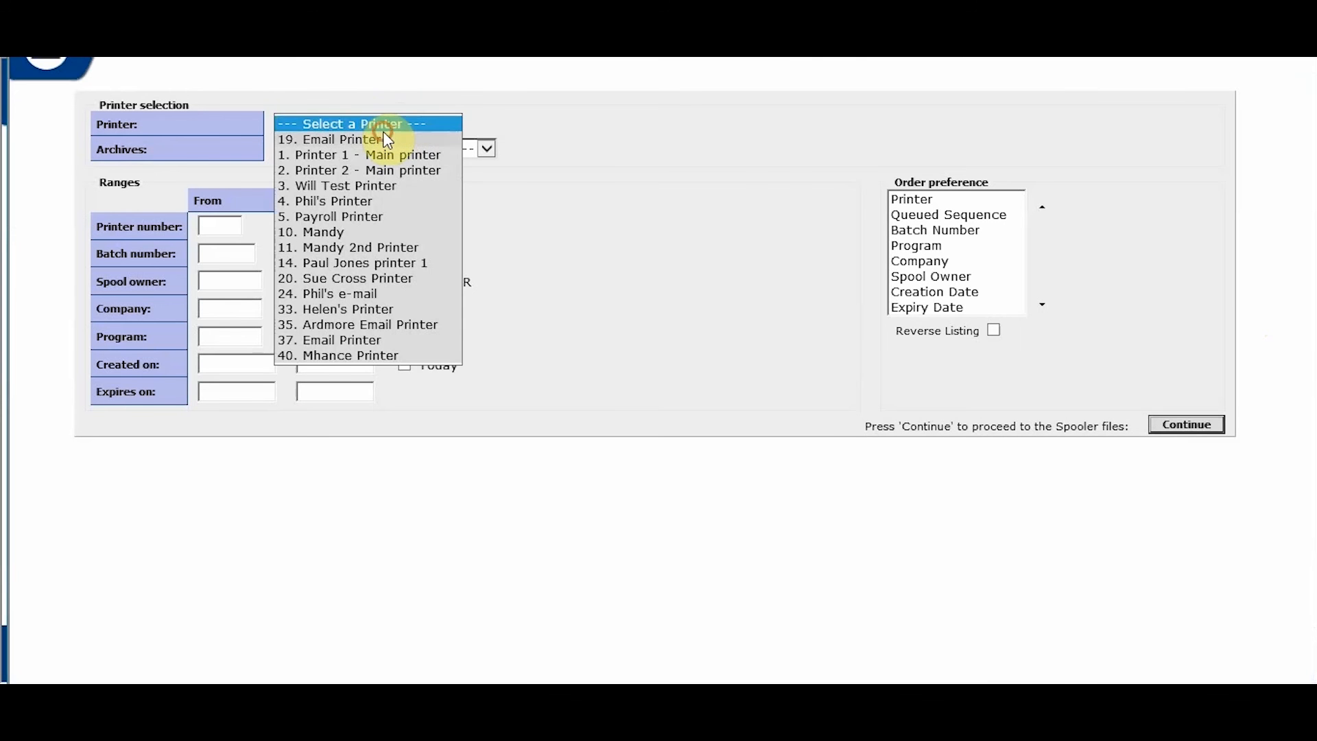
{"action": "left_click", "coordinate": [383, 137]}
{"action": "left_click", "coordinate": [606, 176]}
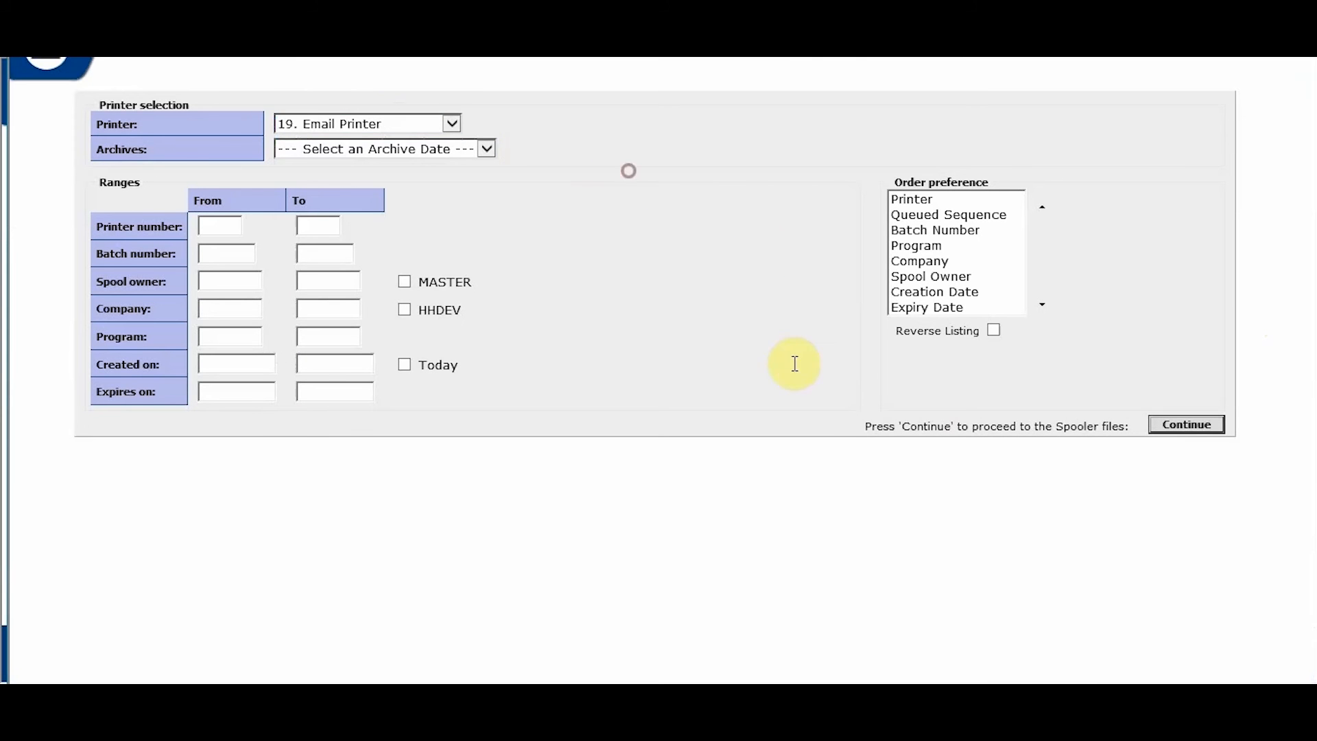
{"action": "left_click", "coordinate": [1187, 425]}
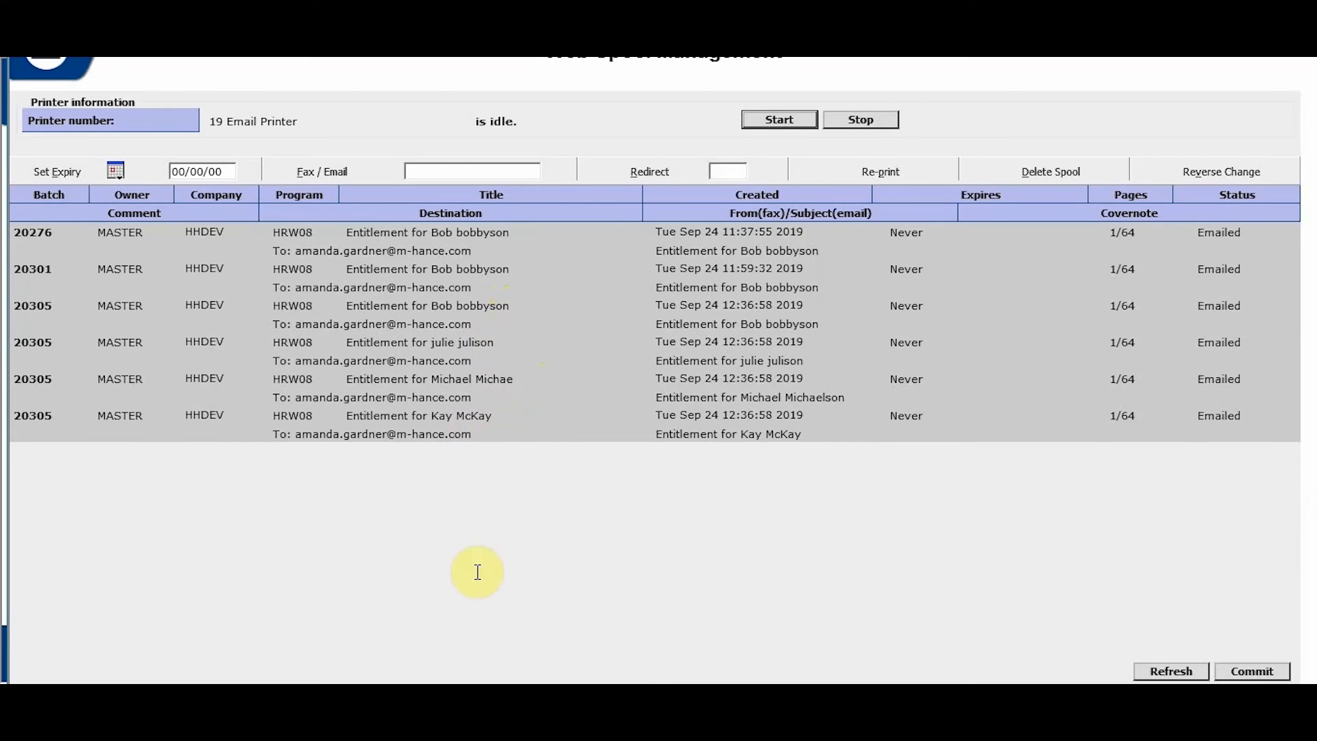
View the contents of the last entitlement e-mail in the spool list, and close the printout and the spool window.
{"action": "left_click", "coordinate": [40, 413]}
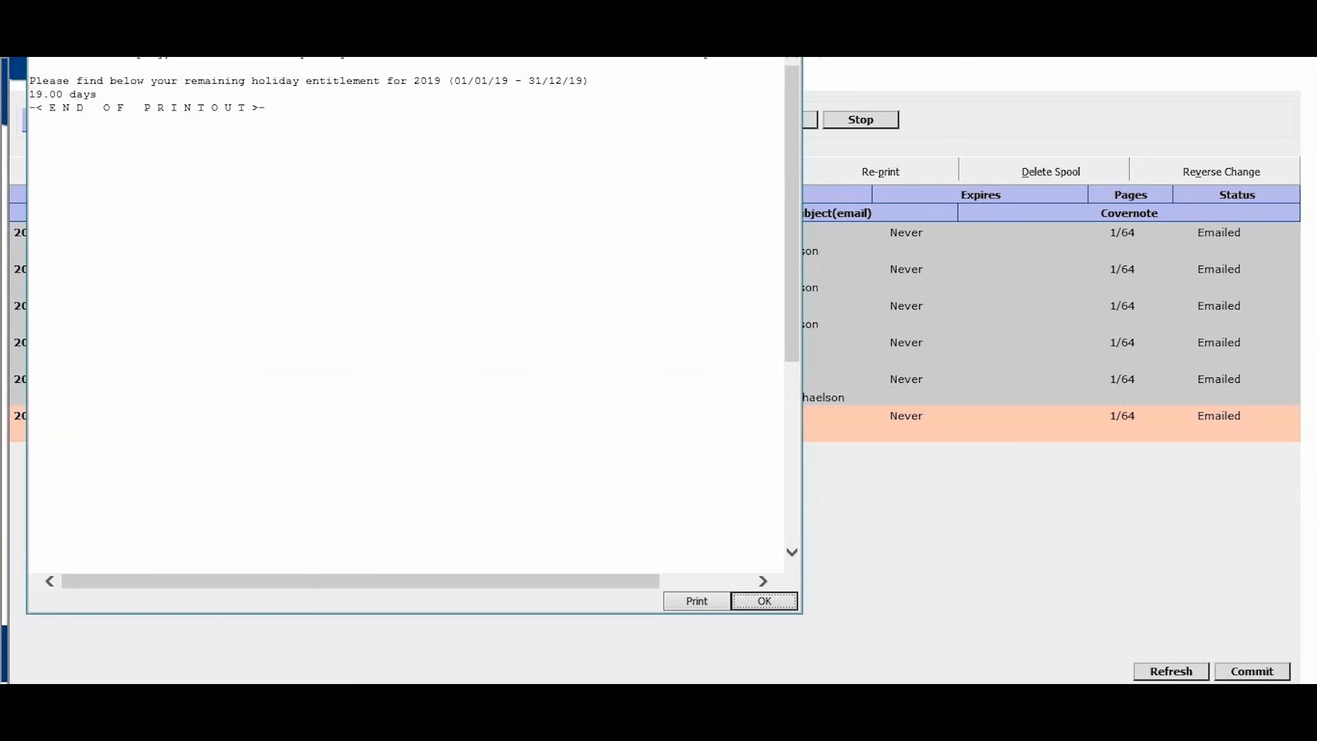
{"action": "key", "text": "Return"}
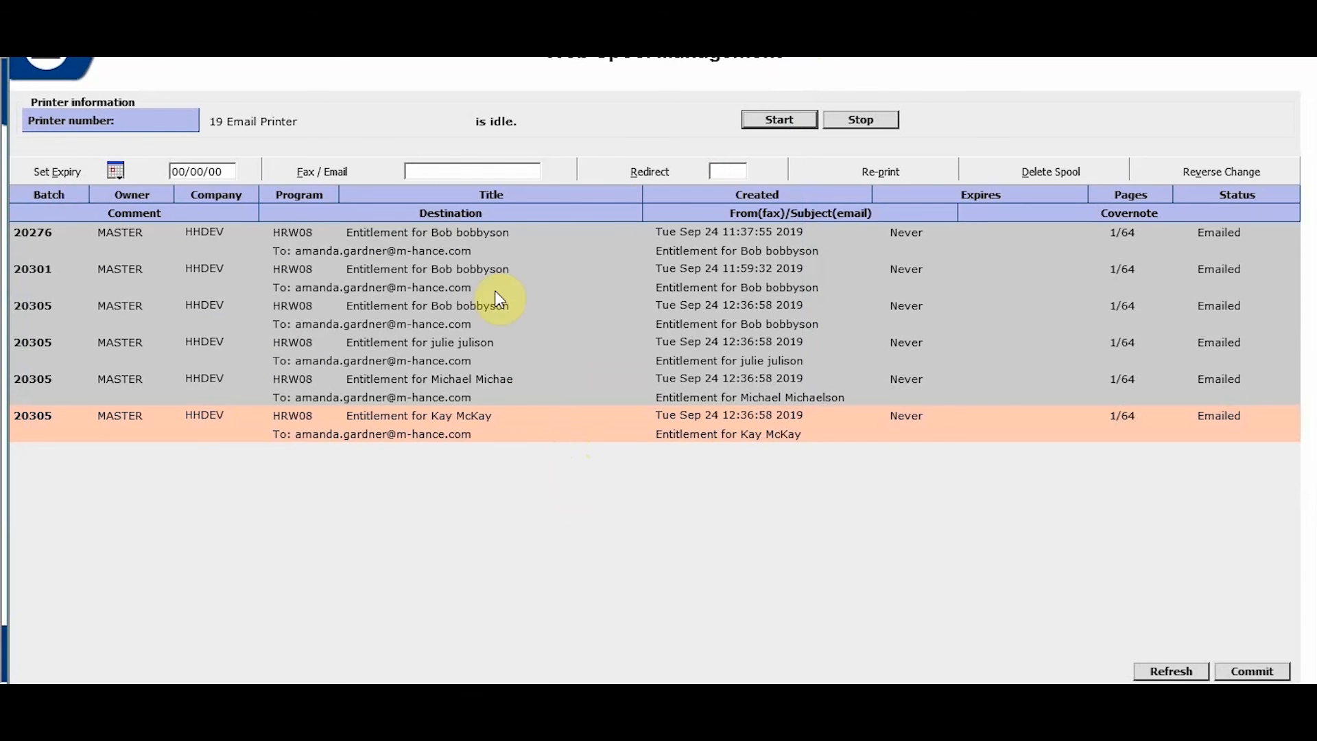
{"action": "left_click", "coordinate": [551, 318]}
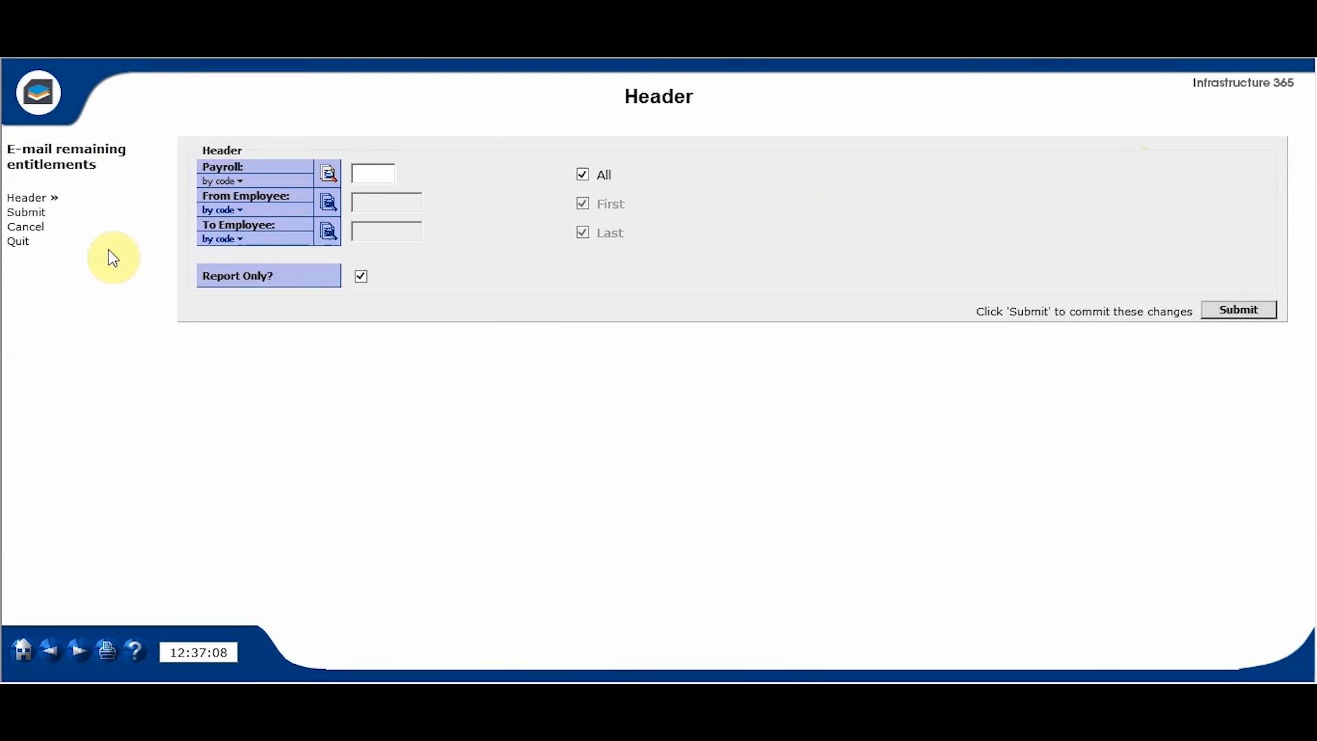
Quit the e-mail remaining entitlements form and view the human resources form for increasing loyalty days.
{"action": "left_click", "coordinate": [17, 241]}
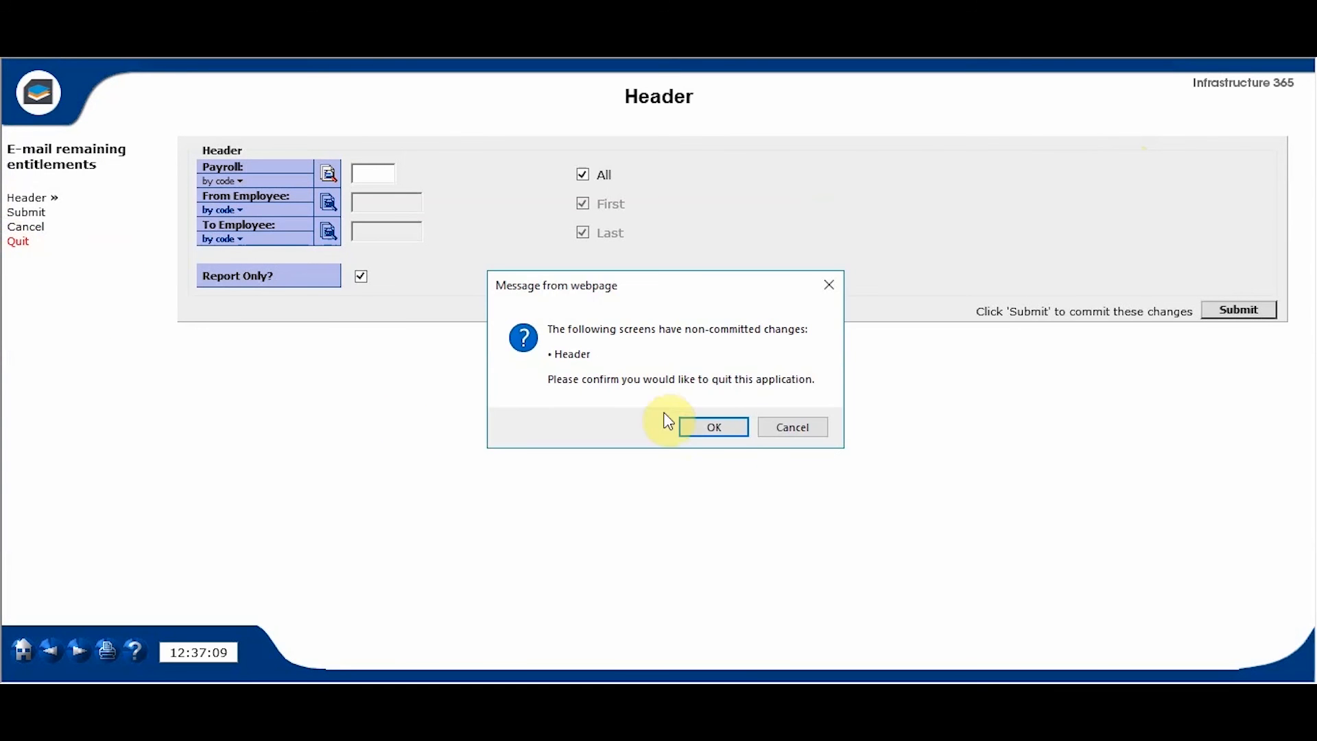
{"action": "left_click", "coordinate": [712, 428]}
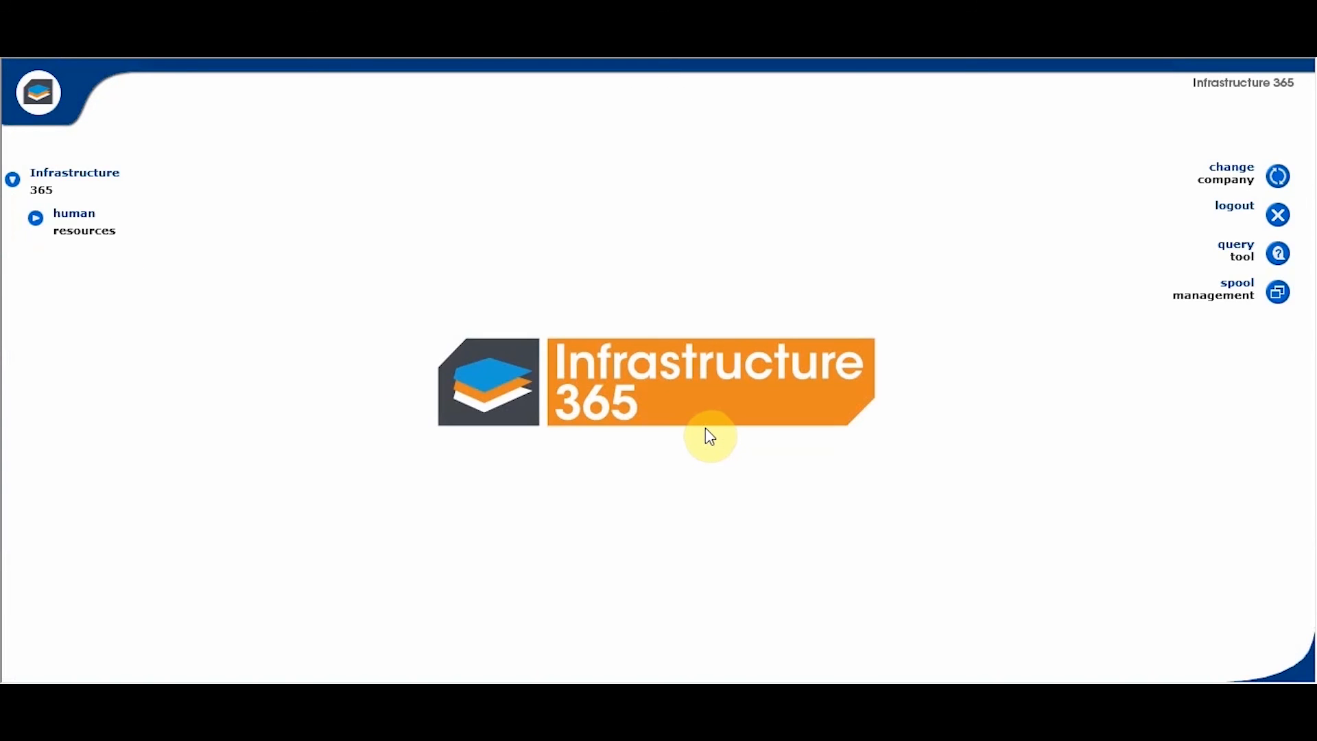
{"action": "left_click", "coordinate": [32, 212]}
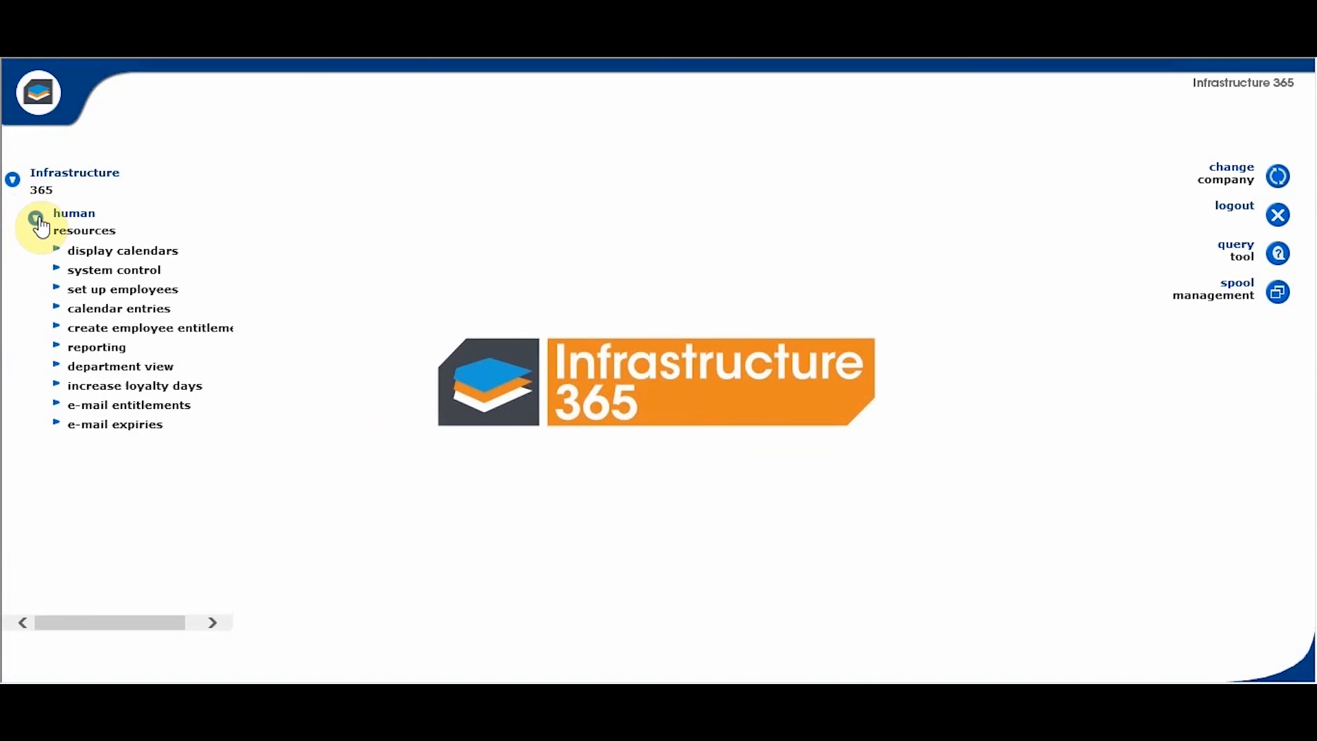
{"action": "left_click", "coordinate": [120, 387]}
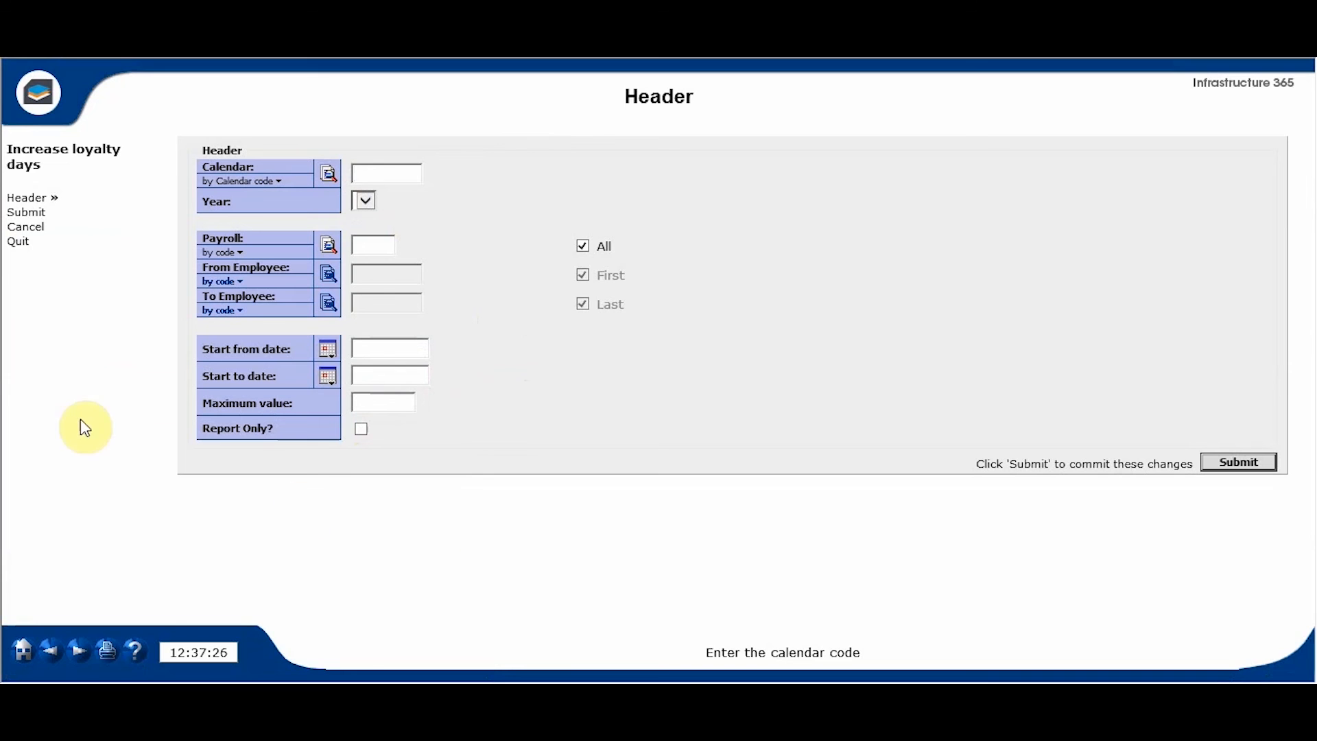
{"action": "left_click", "coordinate": [26, 246]}
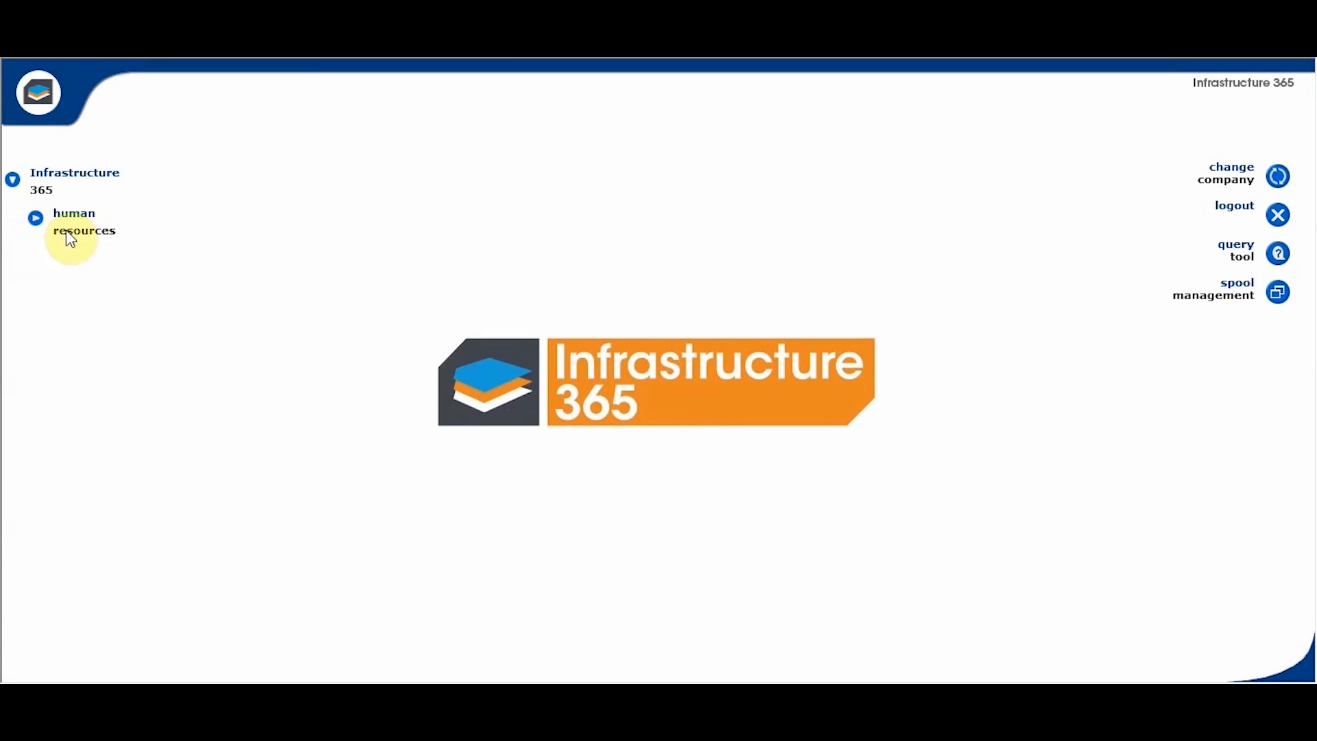
Run the Employee entitlements enquiry on Human Resources Employee Entitlements from the human resources calendar display.
{"action": "left_click", "coordinate": [37, 224]}
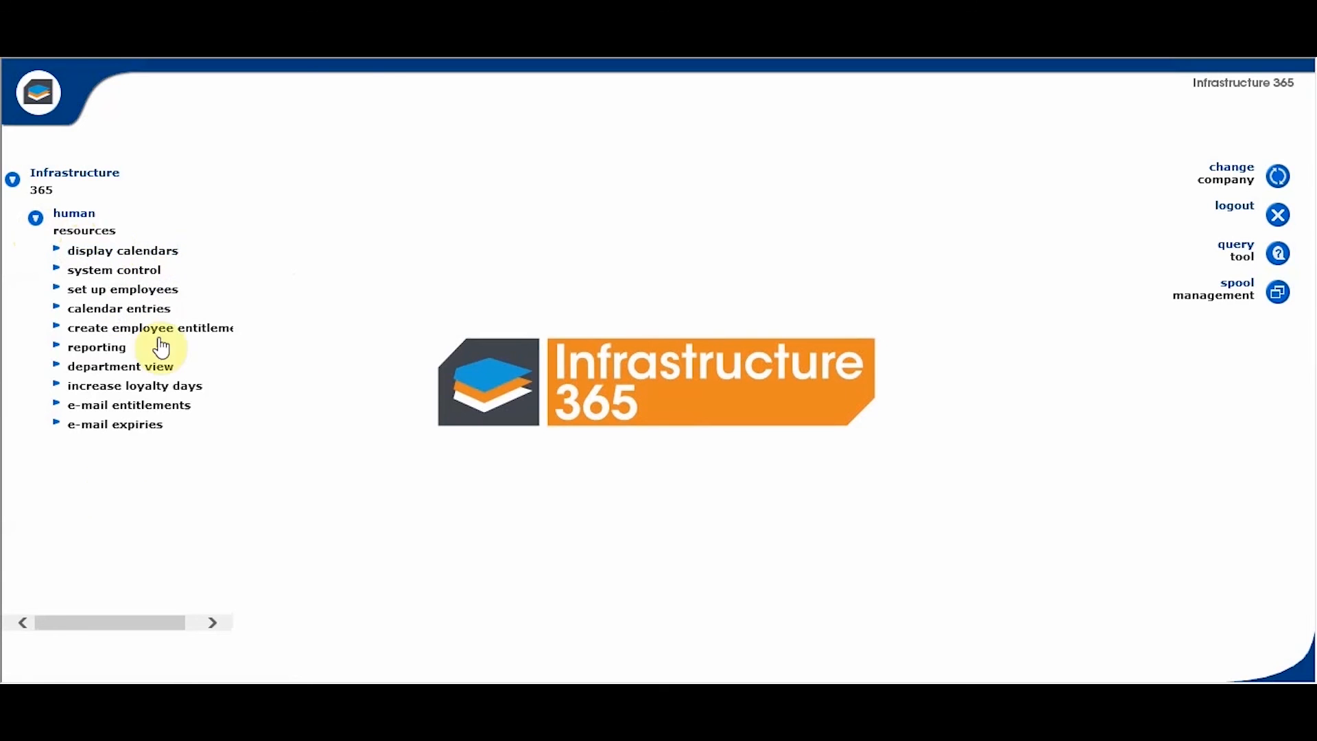
{"action": "left_click", "coordinate": [102, 252]}
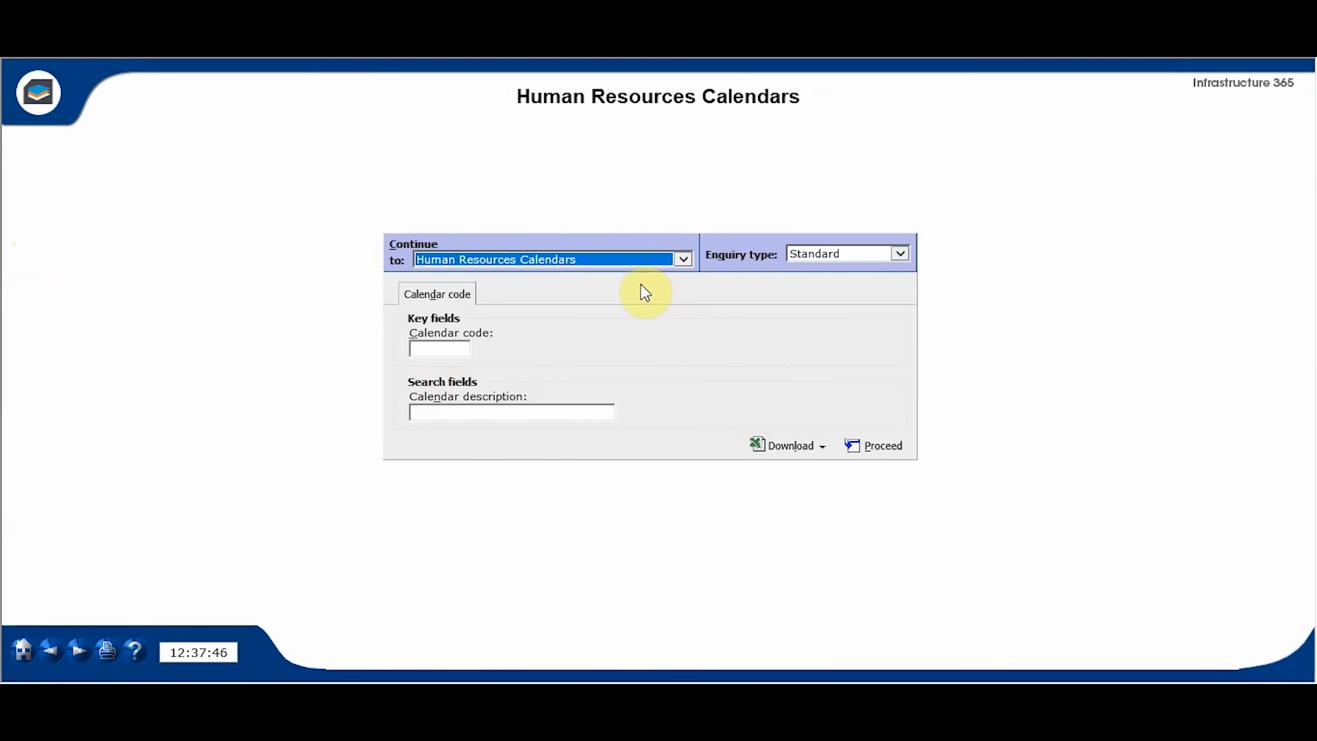
{"action": "left_click", "coordinate": [624, 266]}
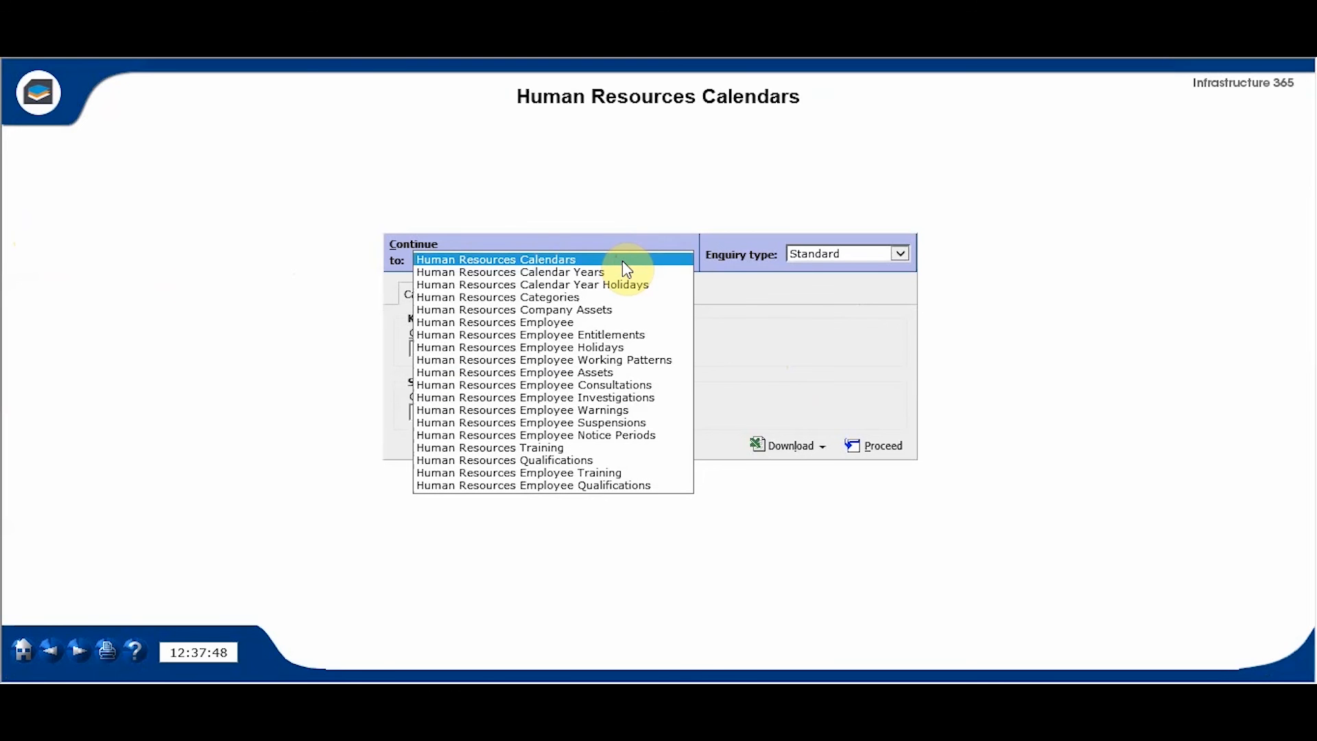
{"action": "left_click", "coordinate": [656, 334]}
{"action": "left_click", "coordinate": [739, 332]}
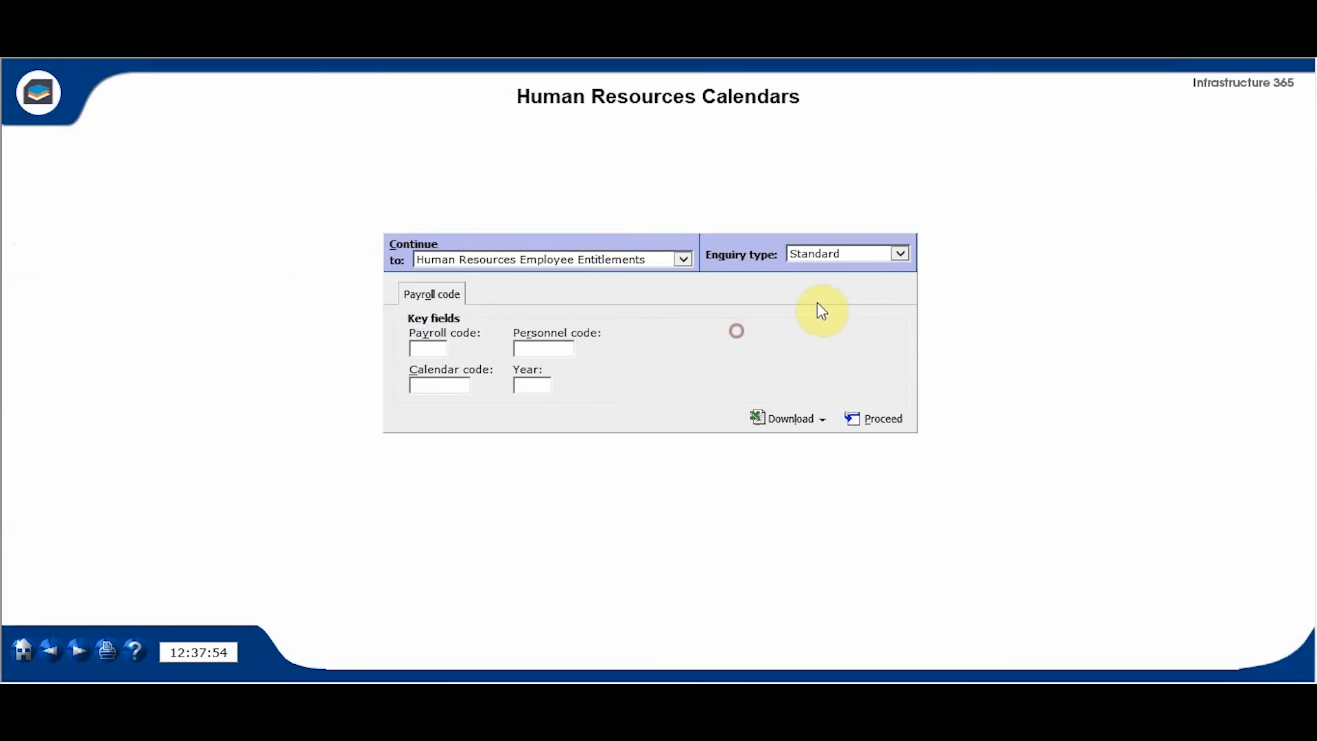
{"action": "left_click", "coordinate": [820, 253]}
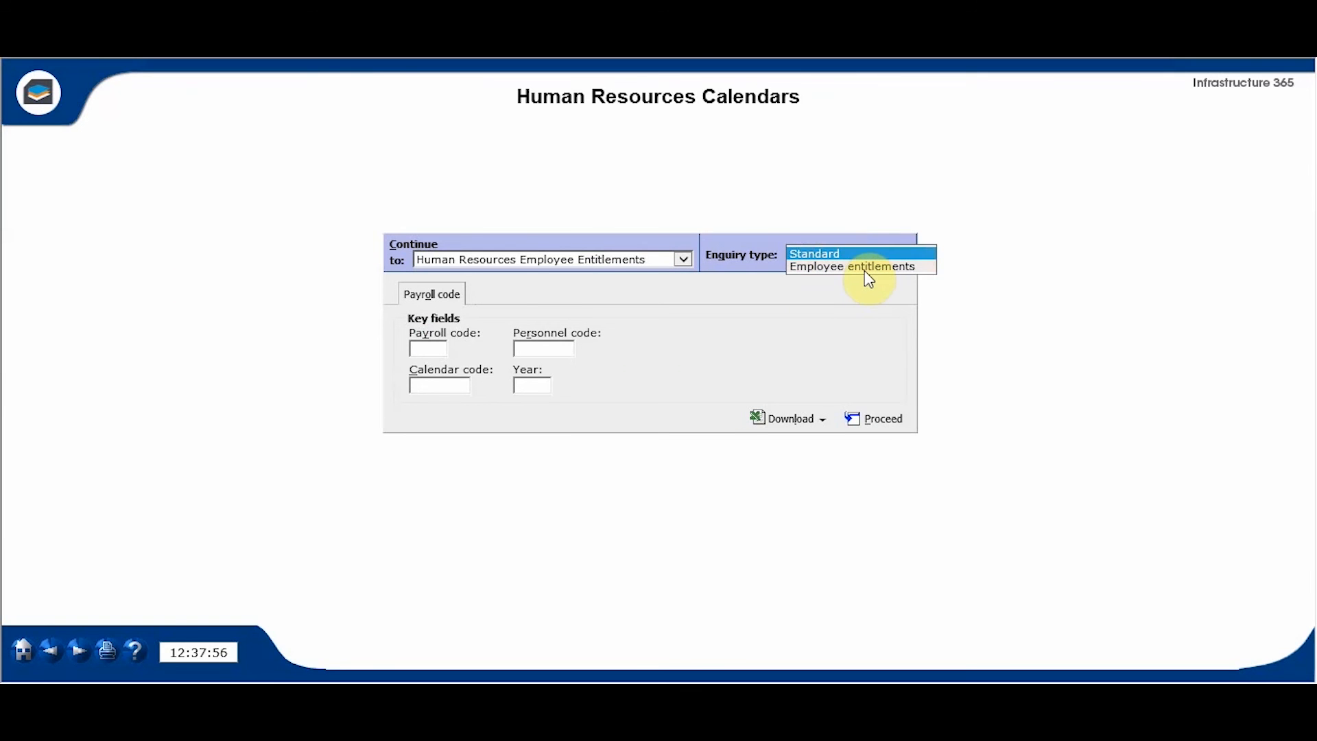
{"action": "left_click", "coordinate": [864, 268]}
{"action": "left_click", "coordinate": [884, 297]}
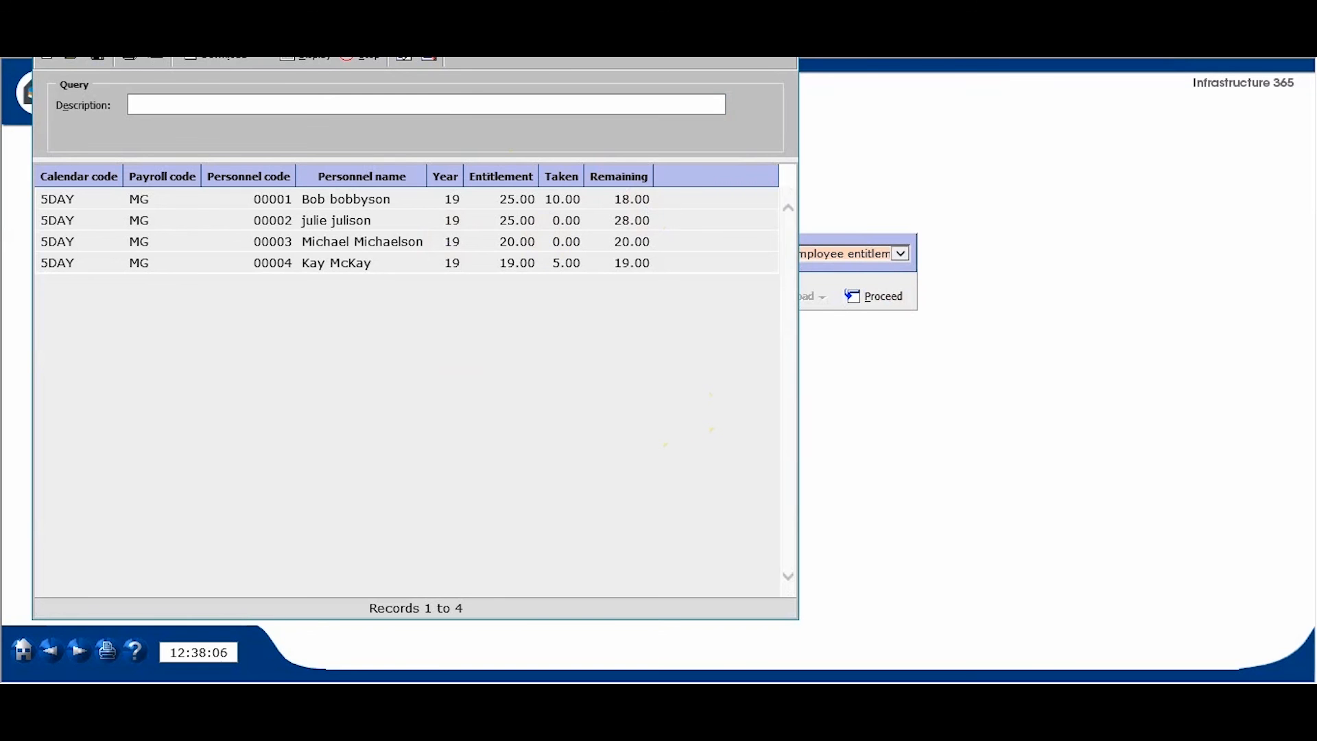
Examine the employee entitlements listing, close it, and return to the human resources options on the home page.
{"action": "left_click_drag", "start_coordinate": [479, 24], "coordinate": [639, 60]}
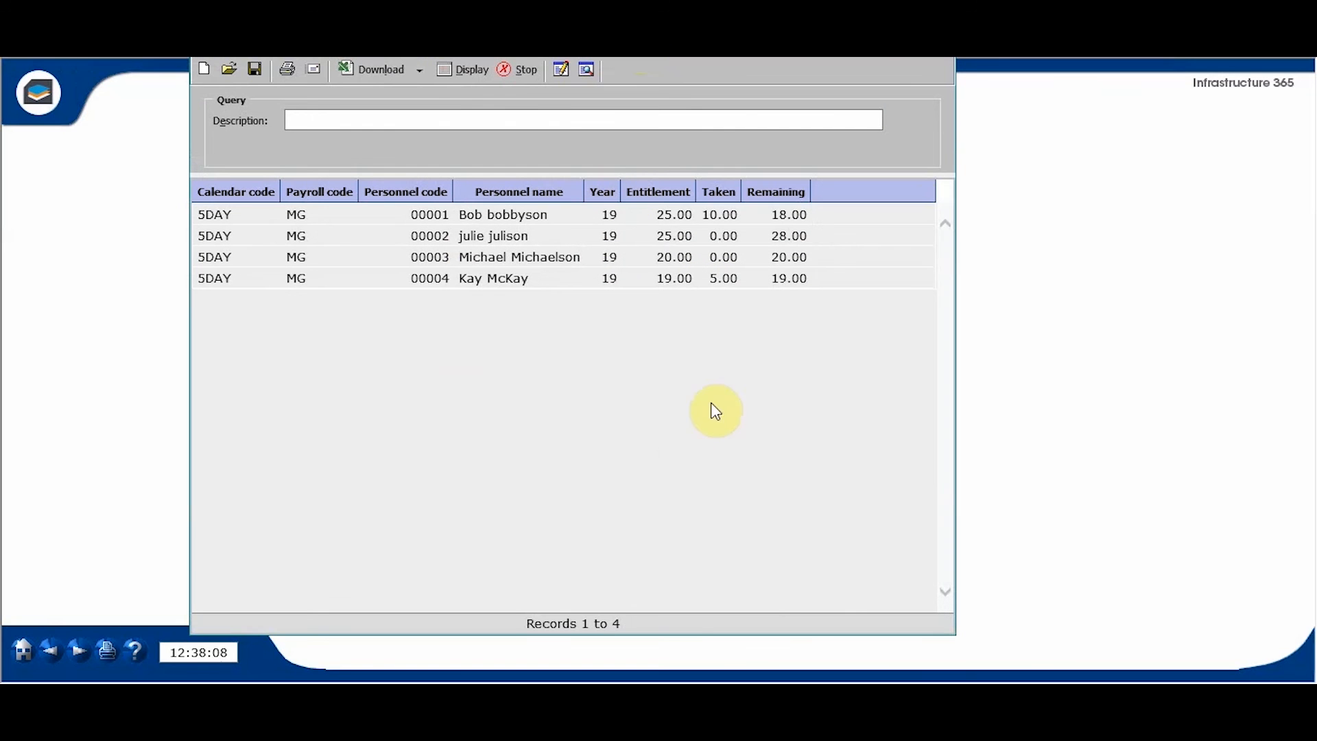
{"action": "left_click", "coordinate": [940, 36]}
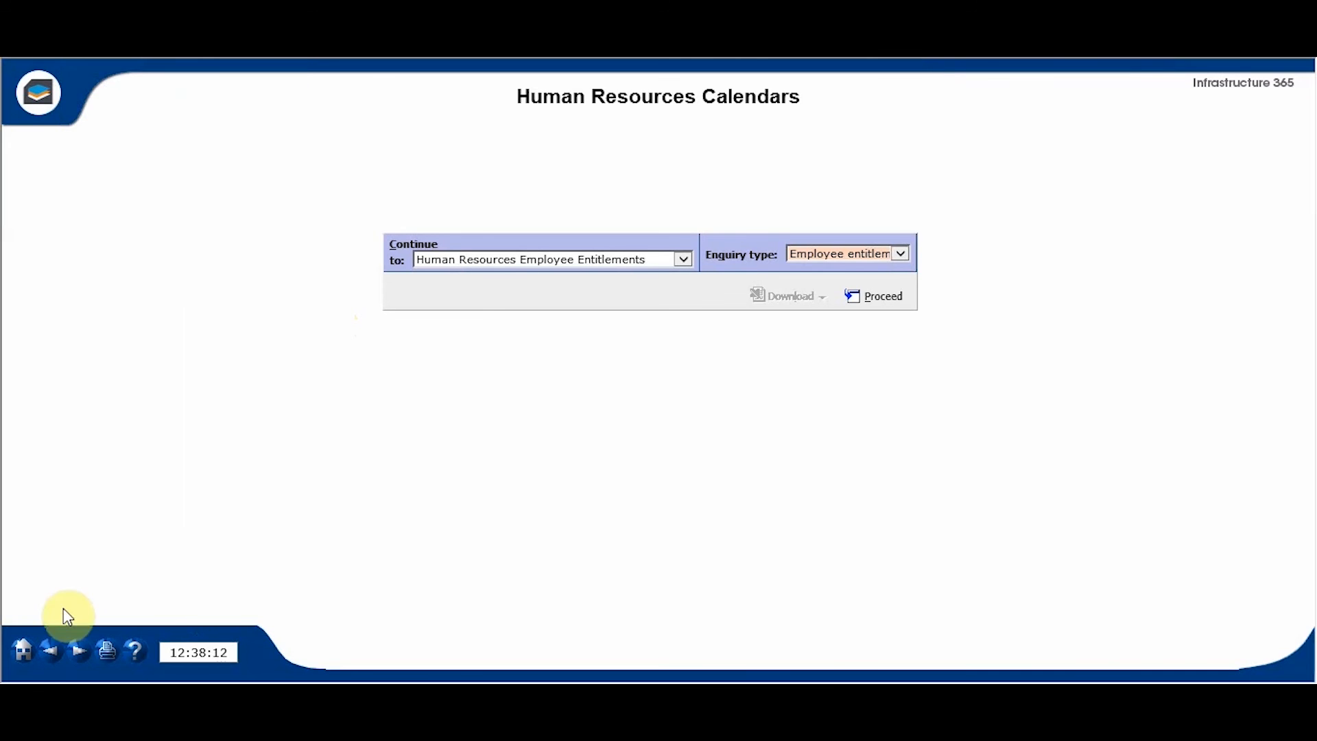
{"action": "left_click", "coordinate": [23, 649]}
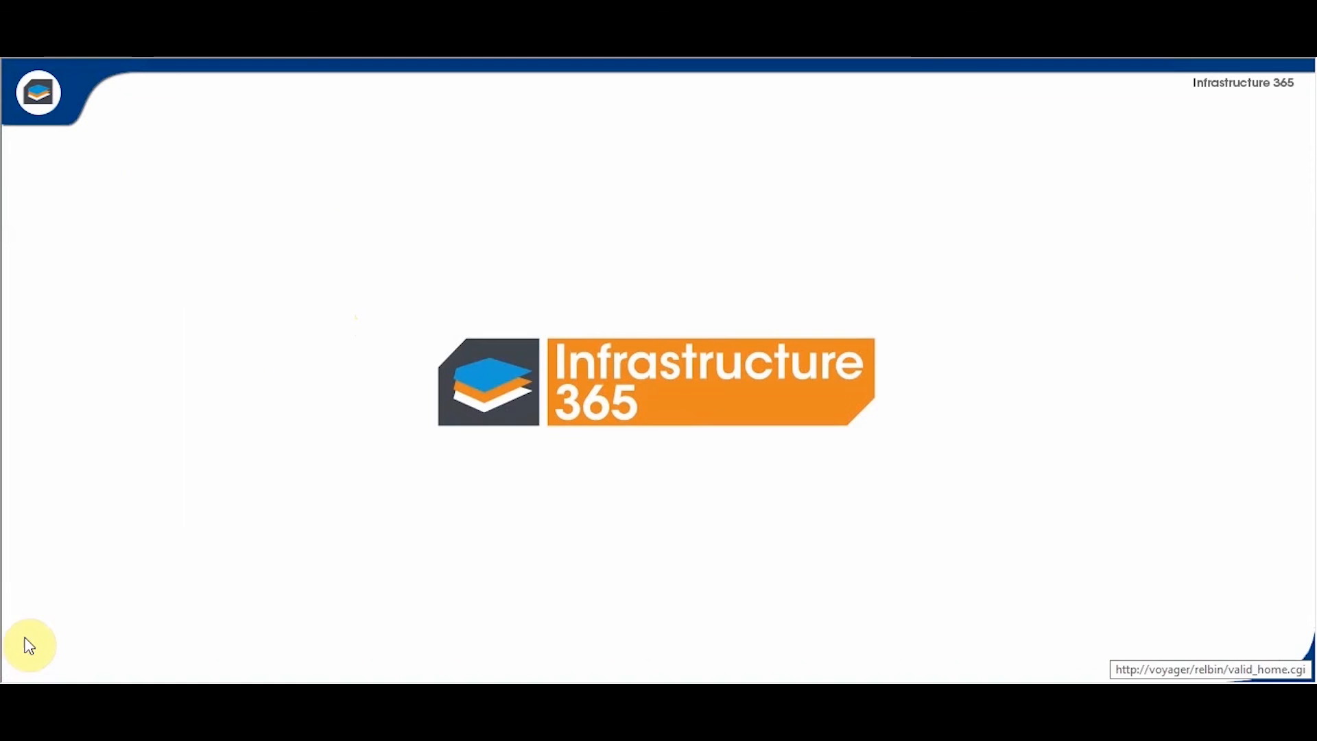
{"action": "left_click", "coordinate": [36, 218]}
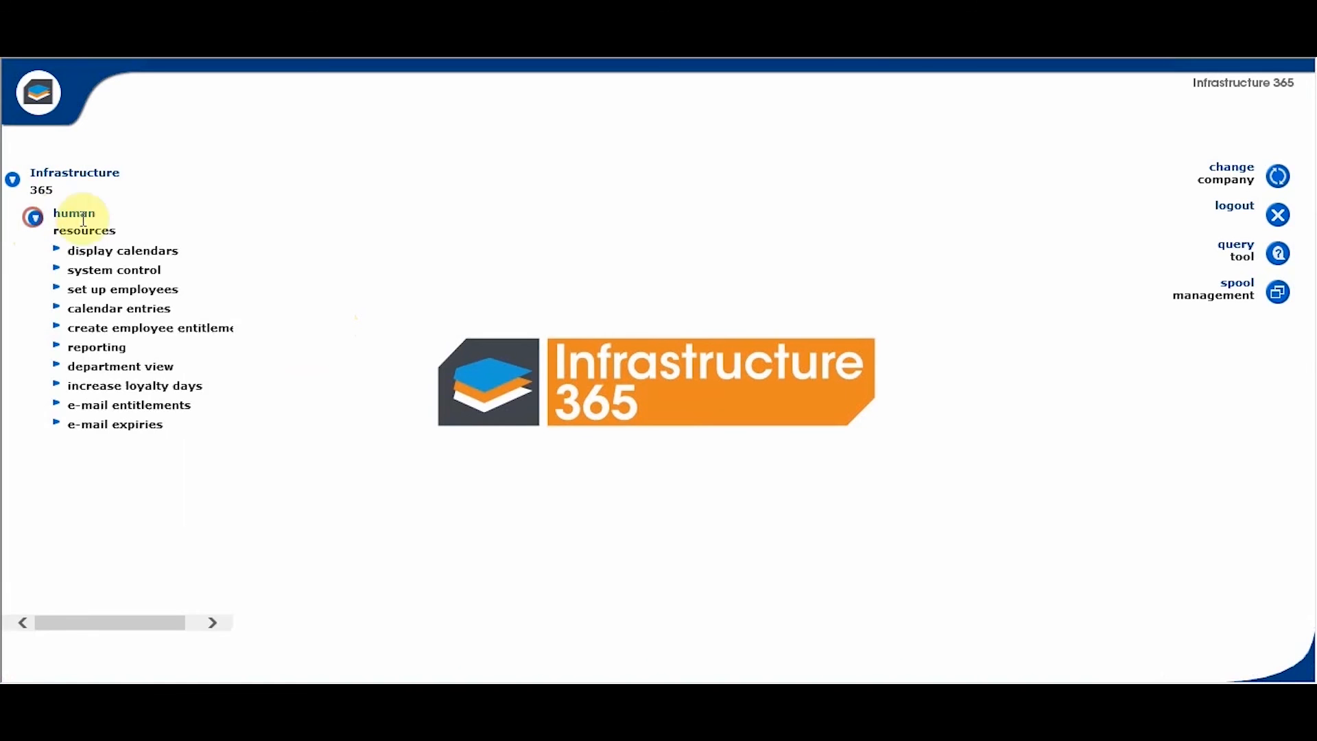